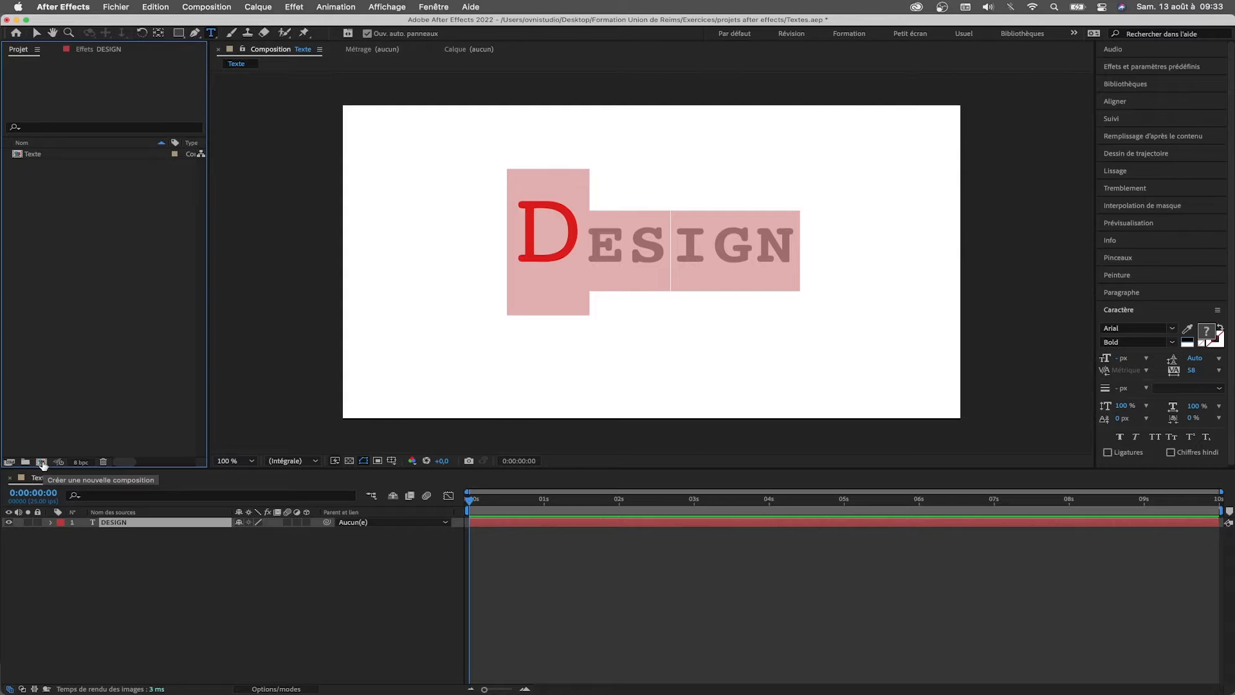
left_click(207, 7)
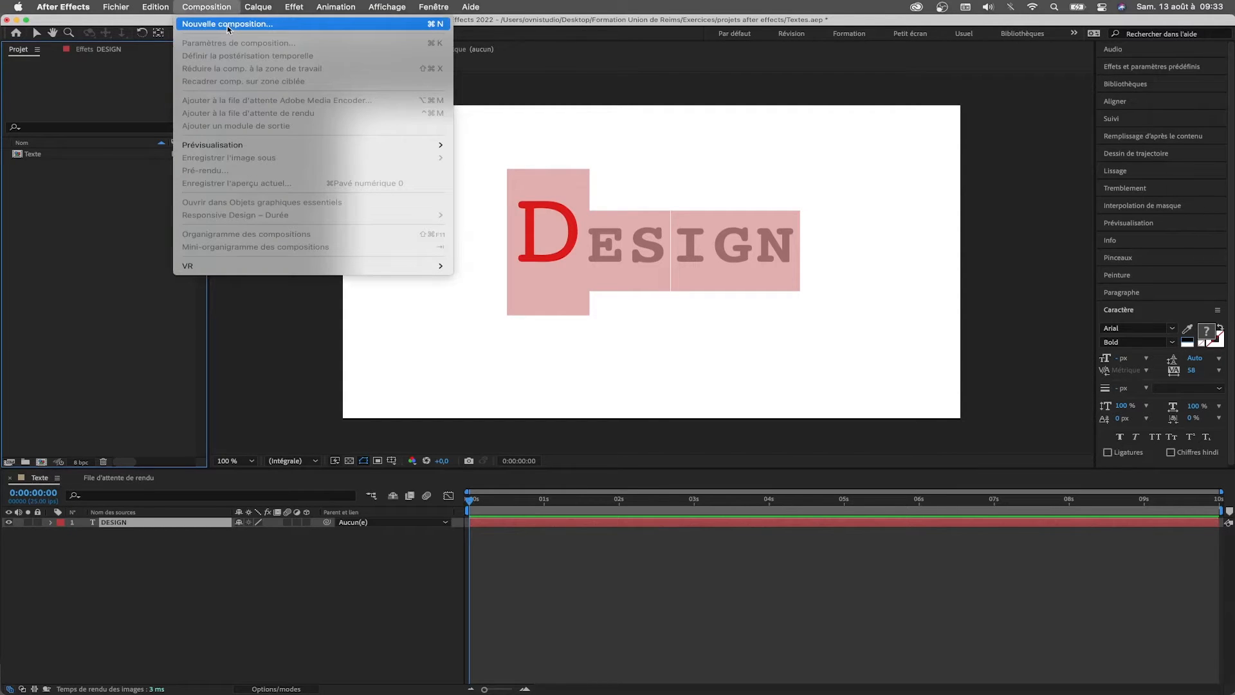
left_click(241, 382)
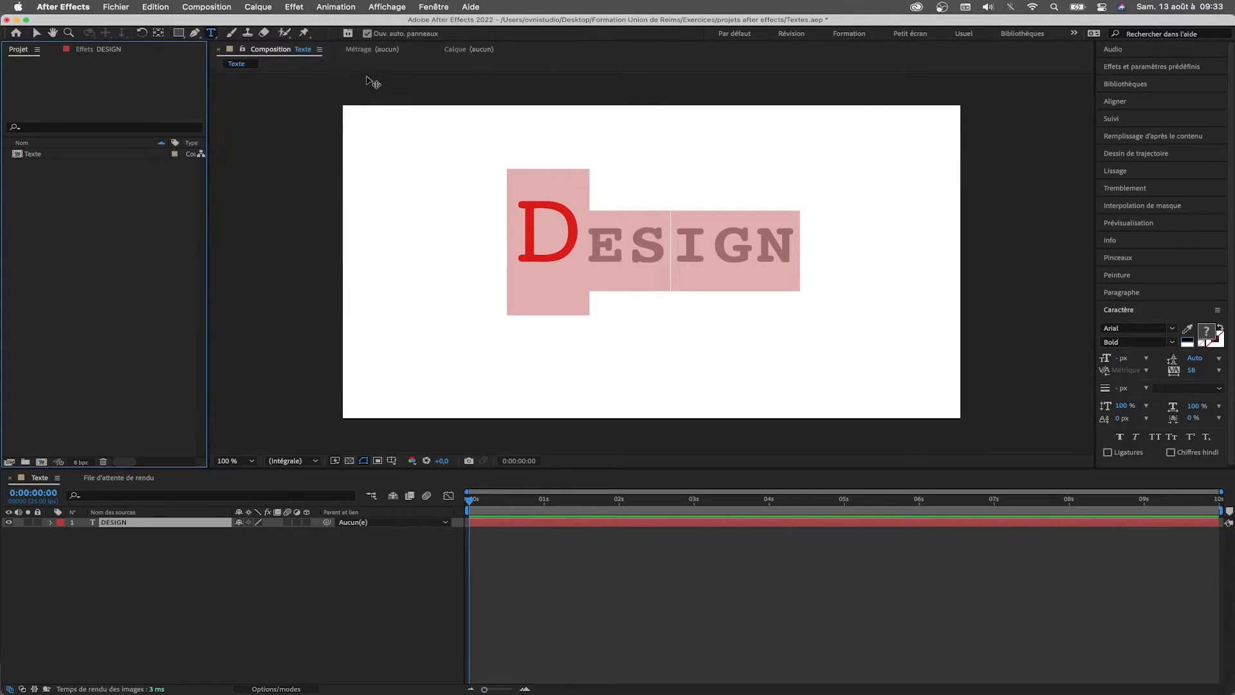
left_click(387, 50)
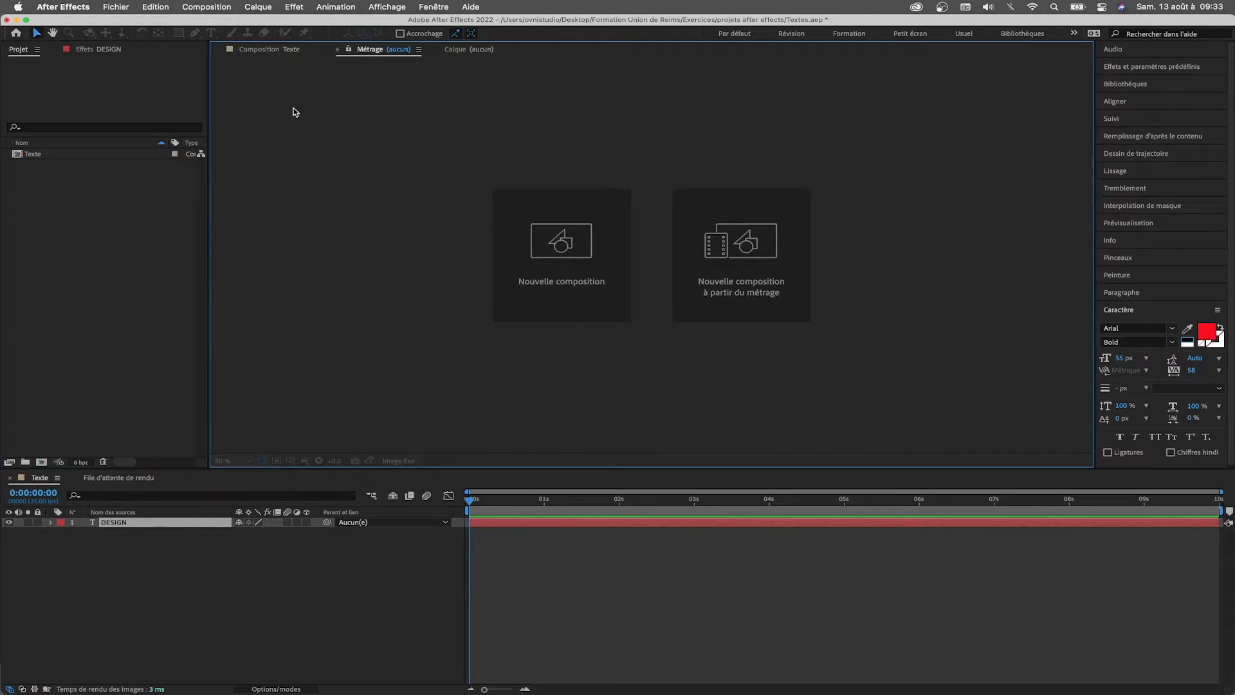
left_click(278, 50)
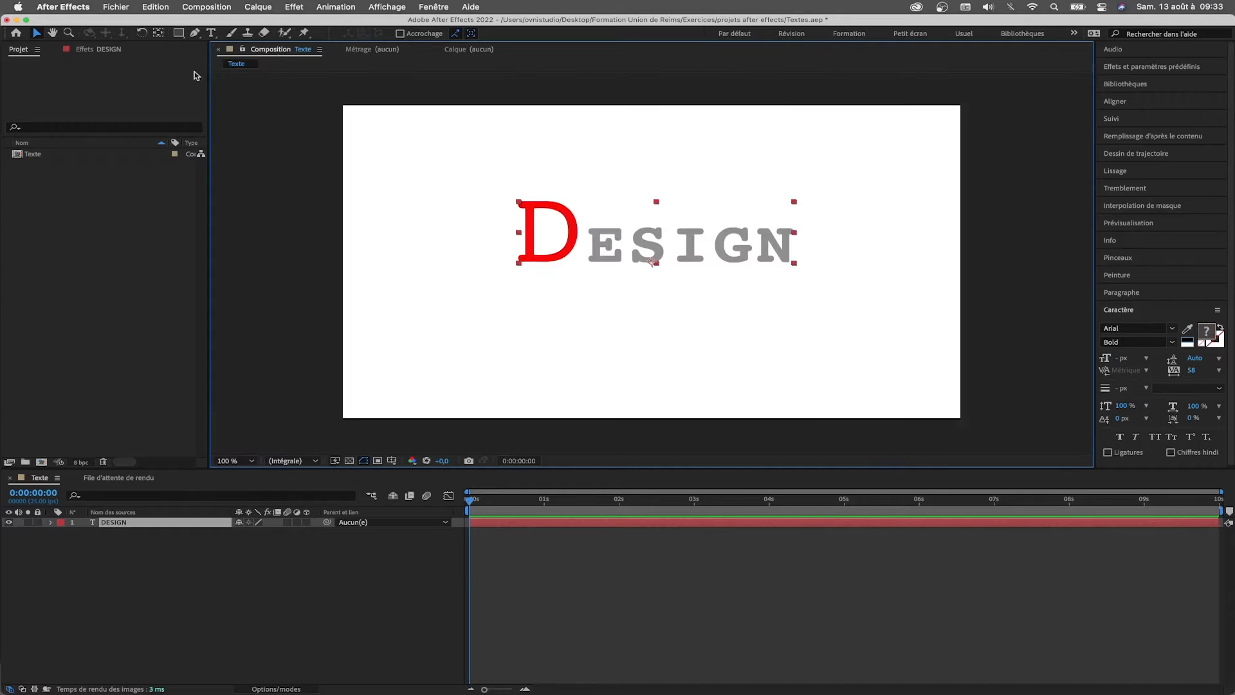
Create a new composition named Paragraphe with the HDTV 1080 25 preset.
left_click(207, 9)
left_click(255, 26)
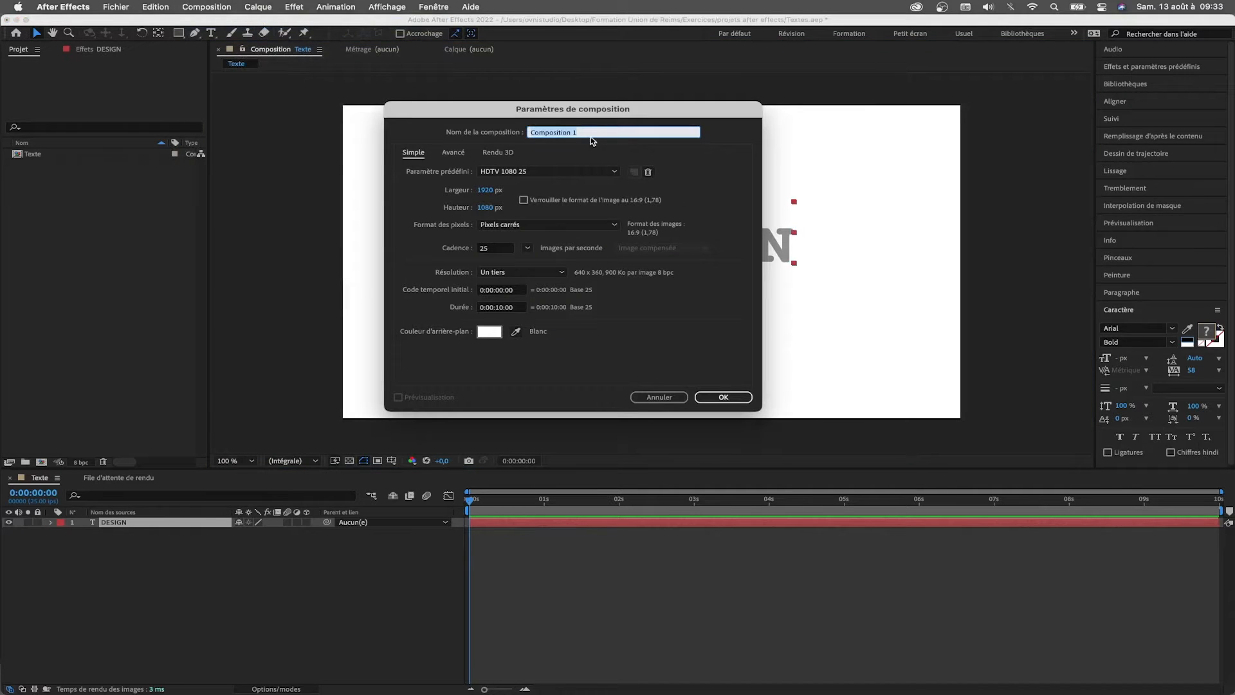
type("Paragraphe")
left_click_drag(556, 105, 641, 142)
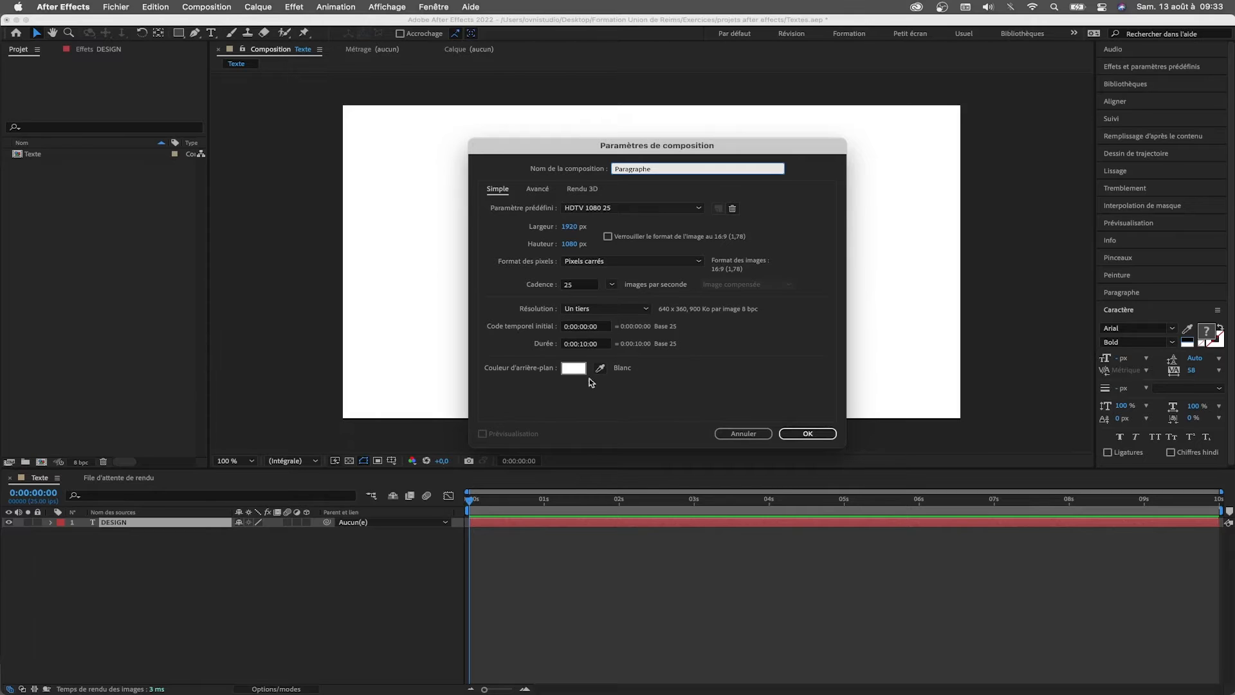
left_click(809, 436)
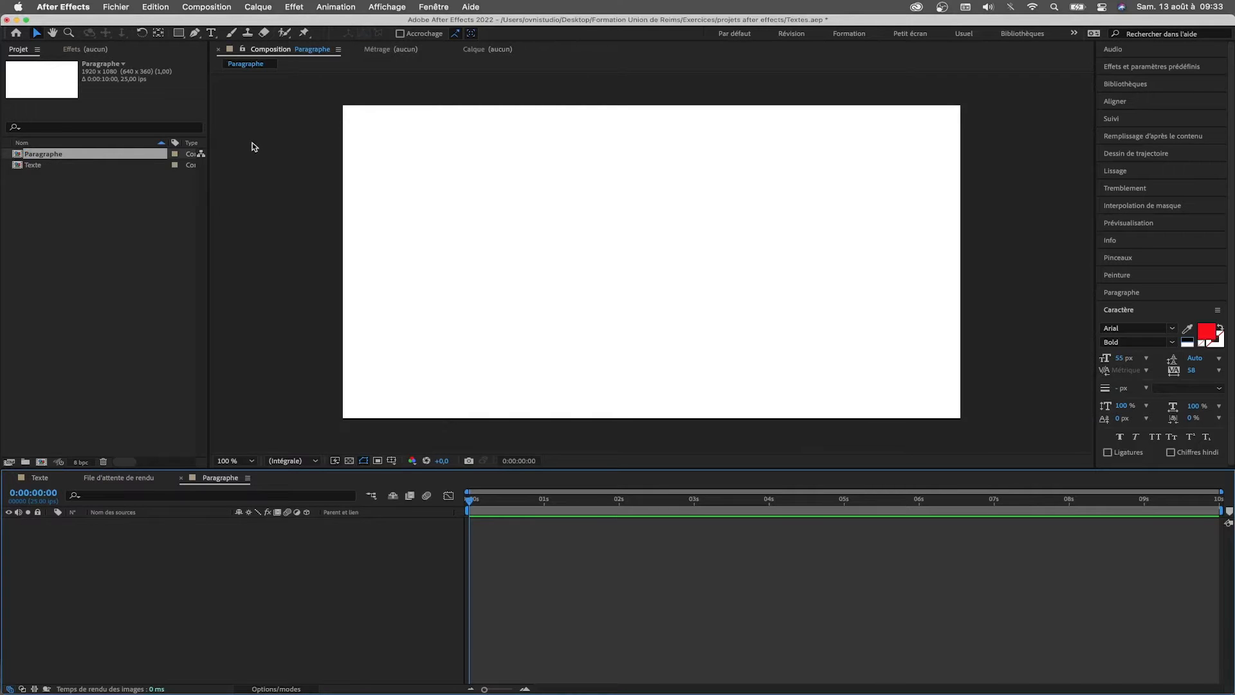
Draw a paragraph text box over most of the frame and fill it with the passage "Un texte est une série orale..." copied from the TextEdit document.
left_click(212, 33)
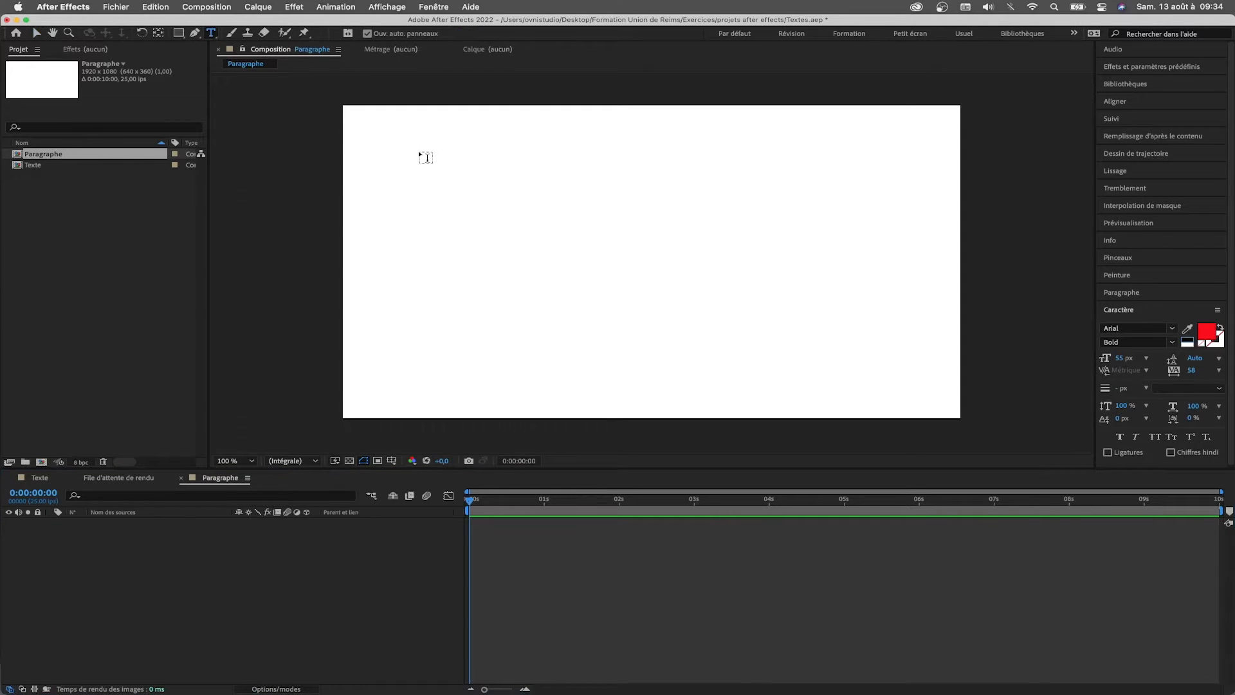
left_click_drag(419, 153, 899, 401)
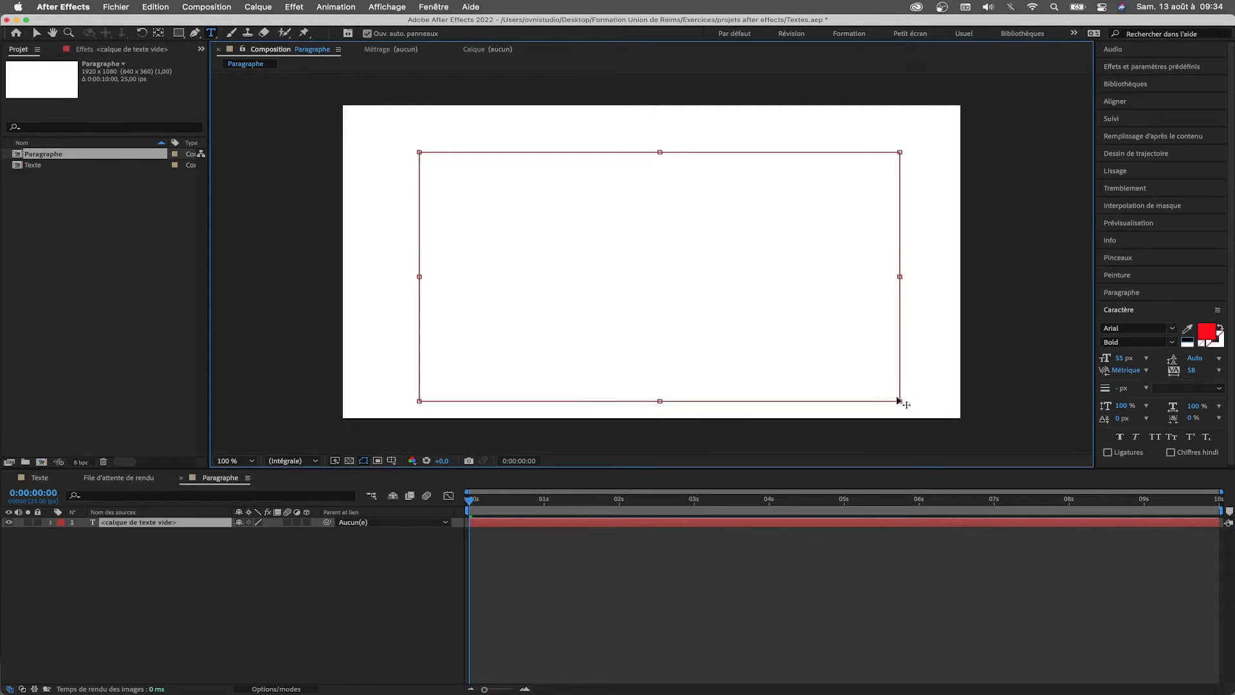
key("super+Tab")
key("super+Tab")
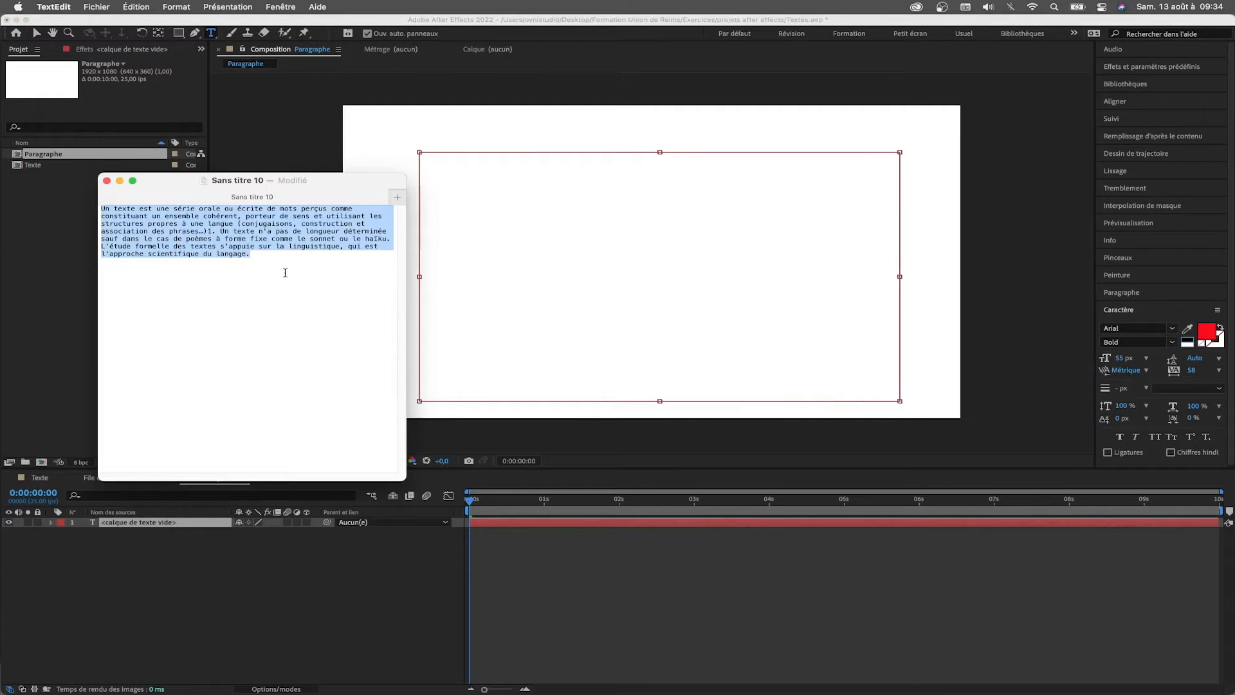
left_click(259, 258)
left_click_drag(266, 254, 95, 207)
left_click(645, 242)
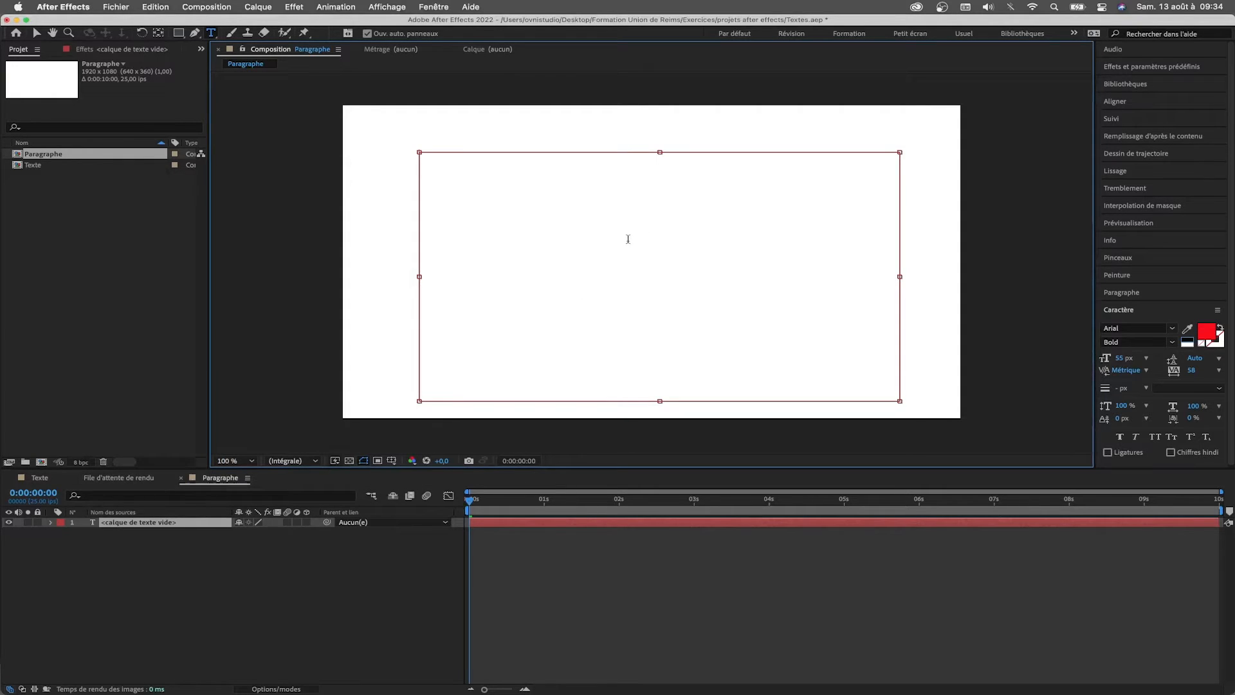
type("Un texte est une série orale ou écrite de mots perçus comme constituant un ensemble cohérent, porteur de sens et utilisant les structures propres à une langue (conjugaisons, construction et association des phrases...)1. Un texte n'a pas de longueur déterminée sauf dans le cas de poèmes à forme fixe comme le sonnet ou le haïku. L'étude formelle des textes s'appuie sur la linguistique, qui est l'approche scientifique du langage.")
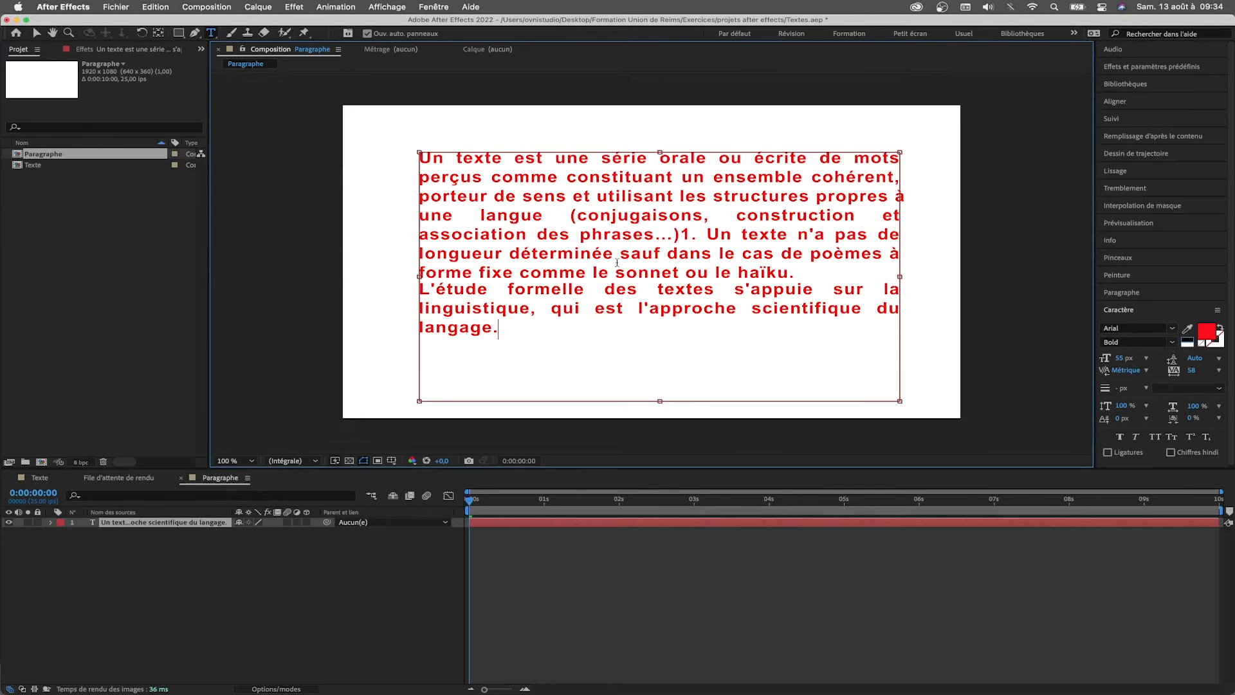
Insert a line break before "1. Un texte n'a pas de longueur" in the paragraph and finish text editing.
left_click(678, 236)
key("Return")
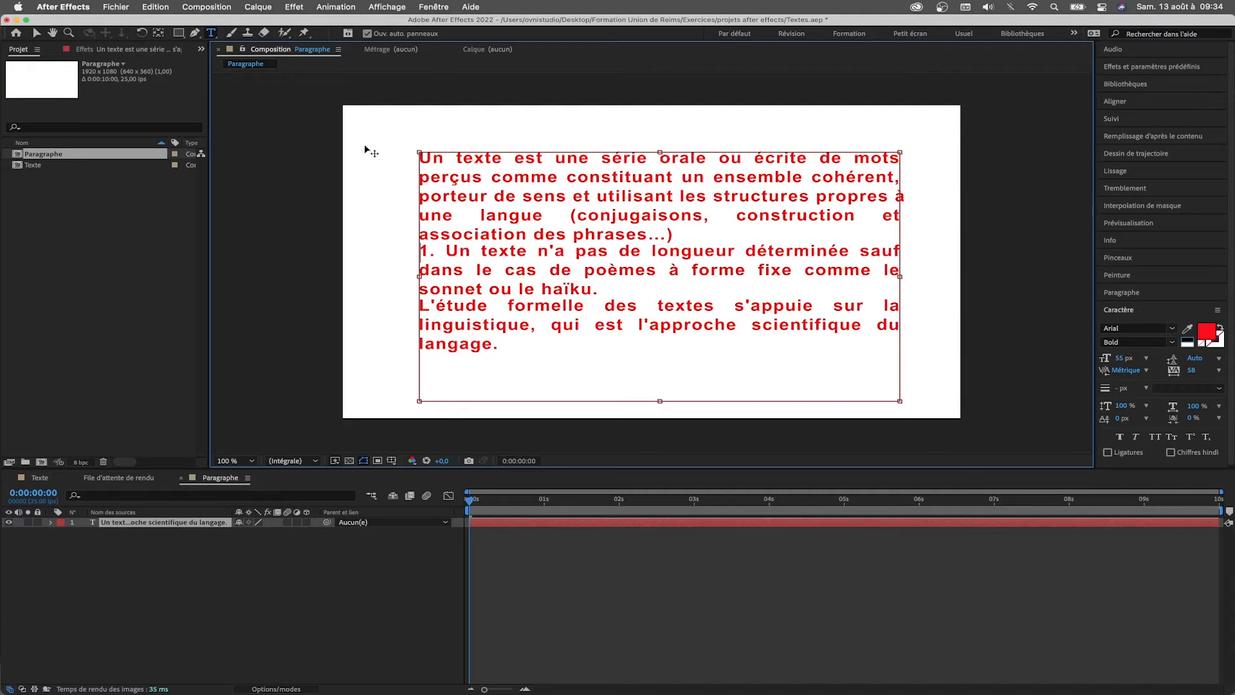
left_click(37, 33)
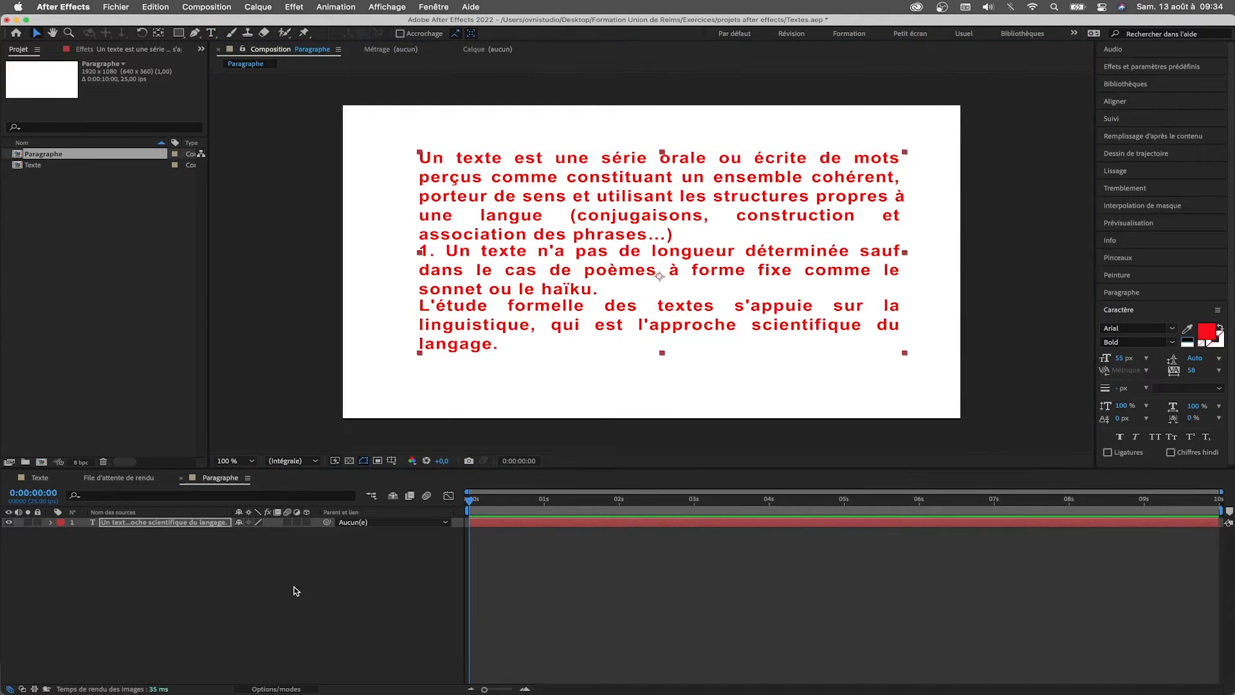
Examine which paragraph alignment and justification options are available for the DESIGN text in the Texte composition.
left_click(40, 478)
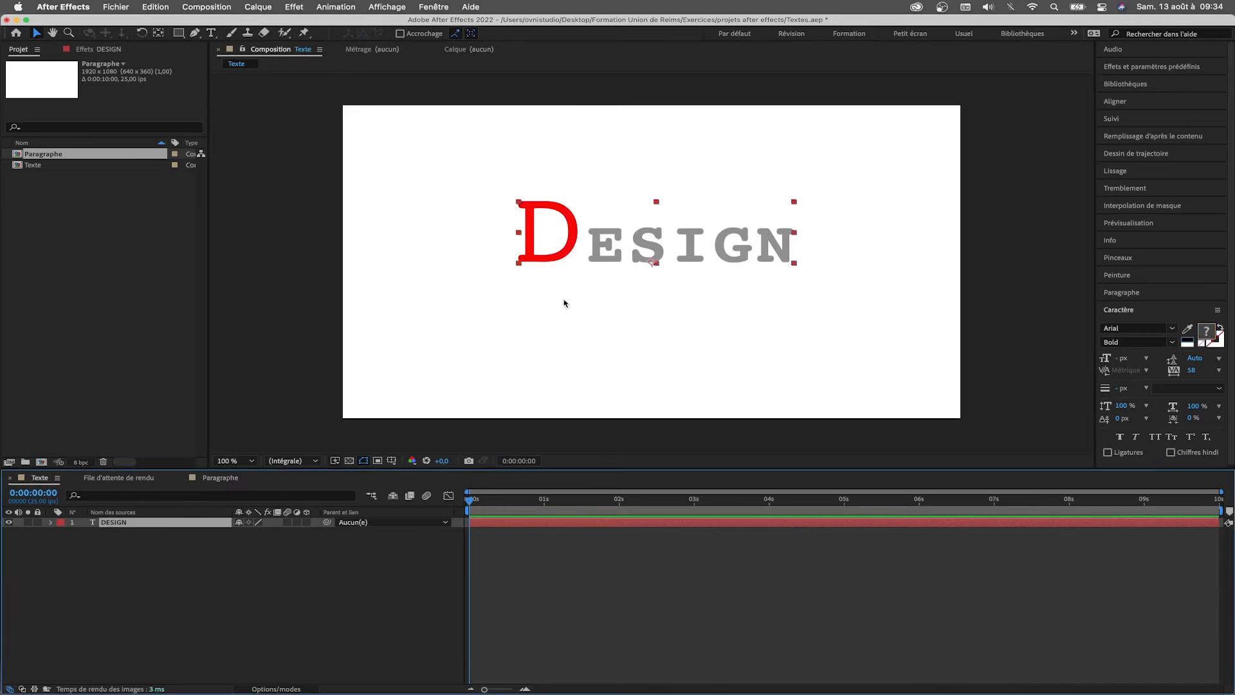
double_click(606, 264)
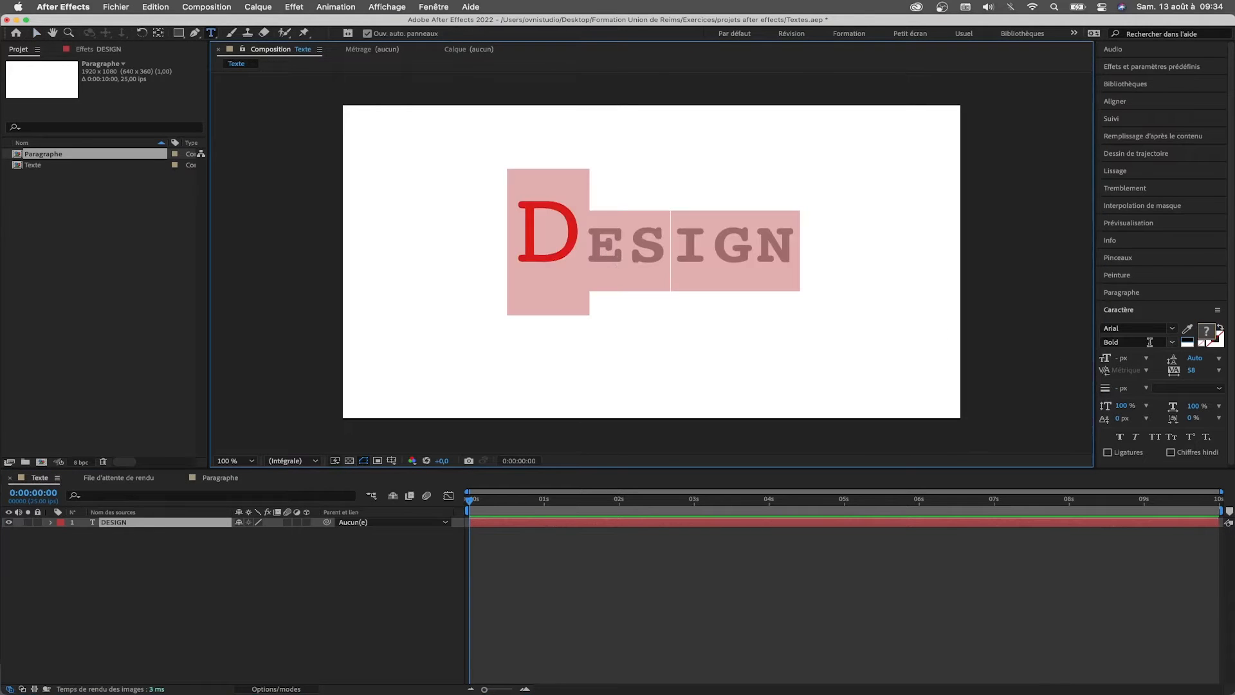
left_click(1123, 293)
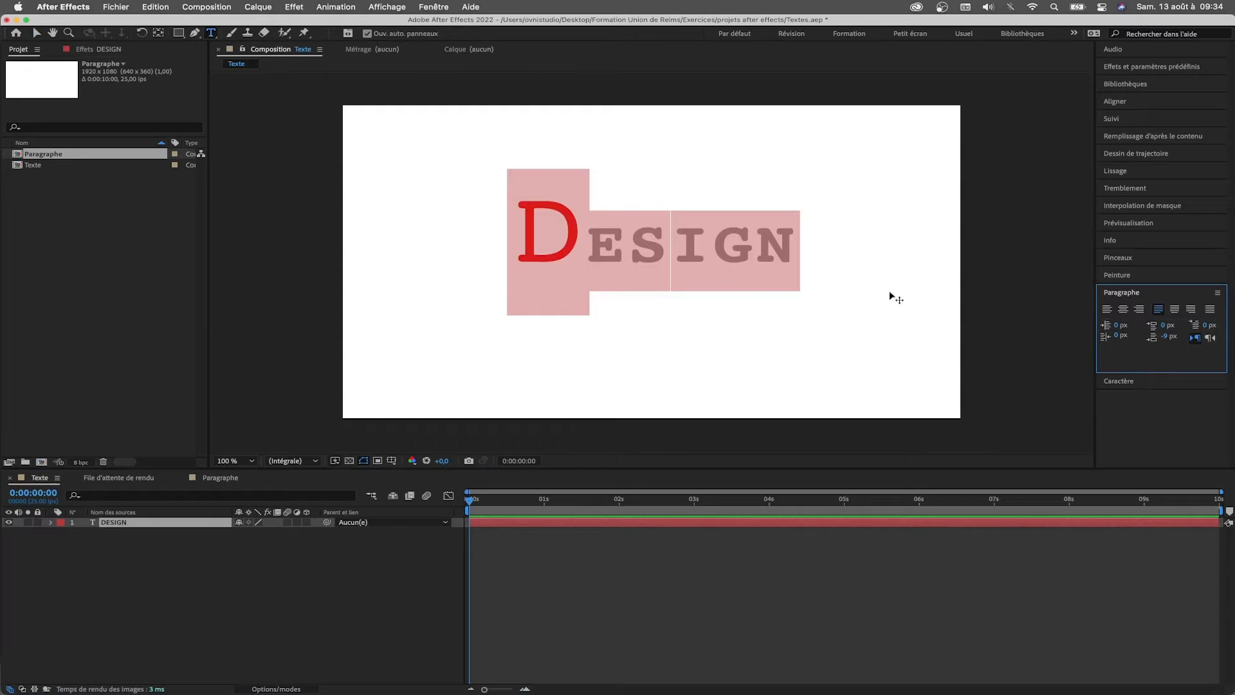
left_click(674, 255)
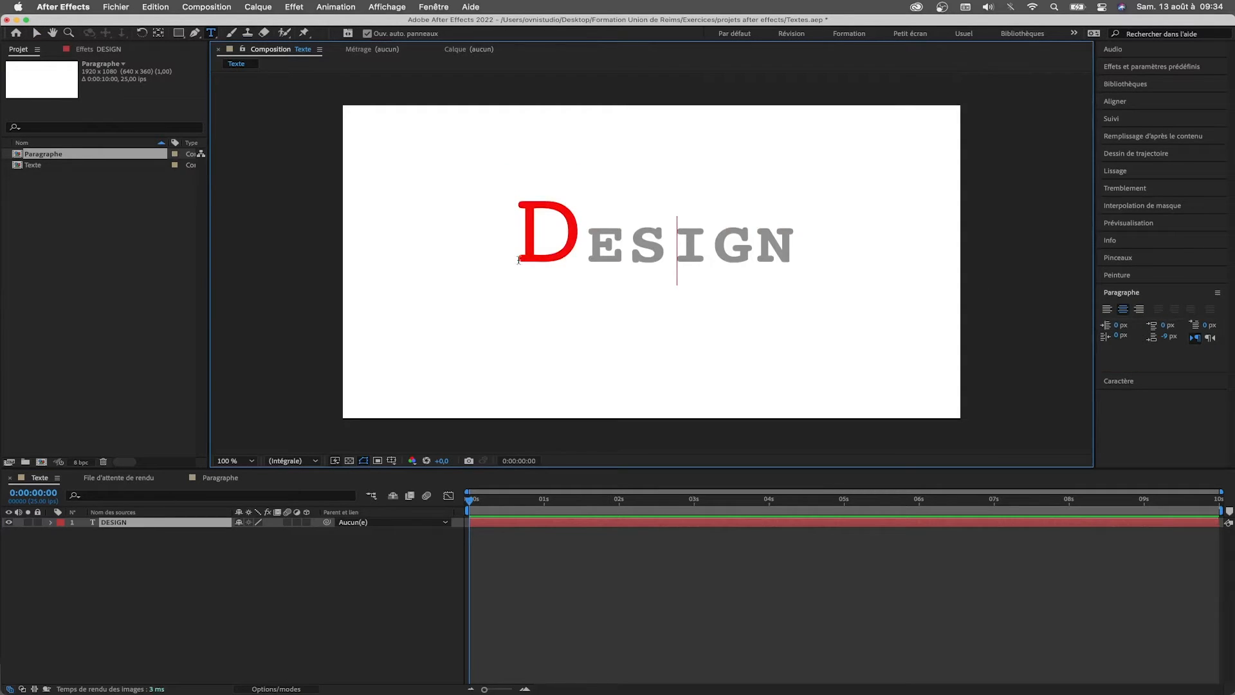
left_click_drag(533, 252, 726, 262)
double_click(643, 263)
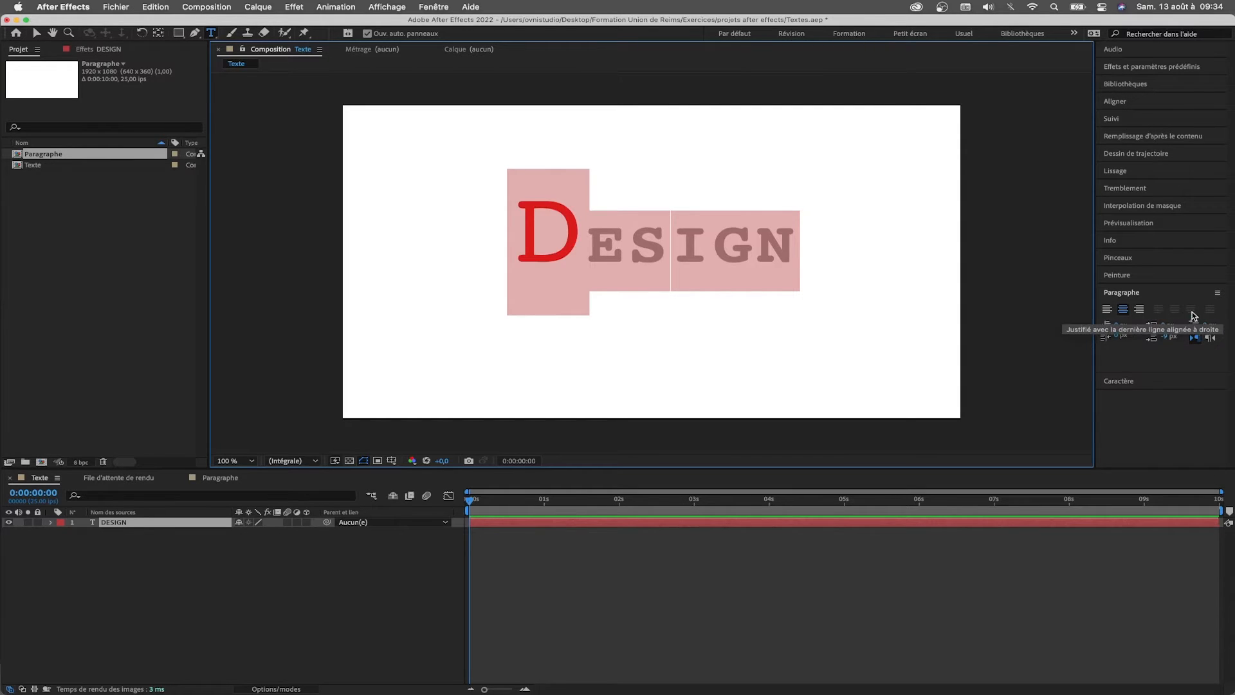
Back in the Paragraphe composition, try justifying the text with the last line aligned left and with the last line centered.
left_click(220, 478)
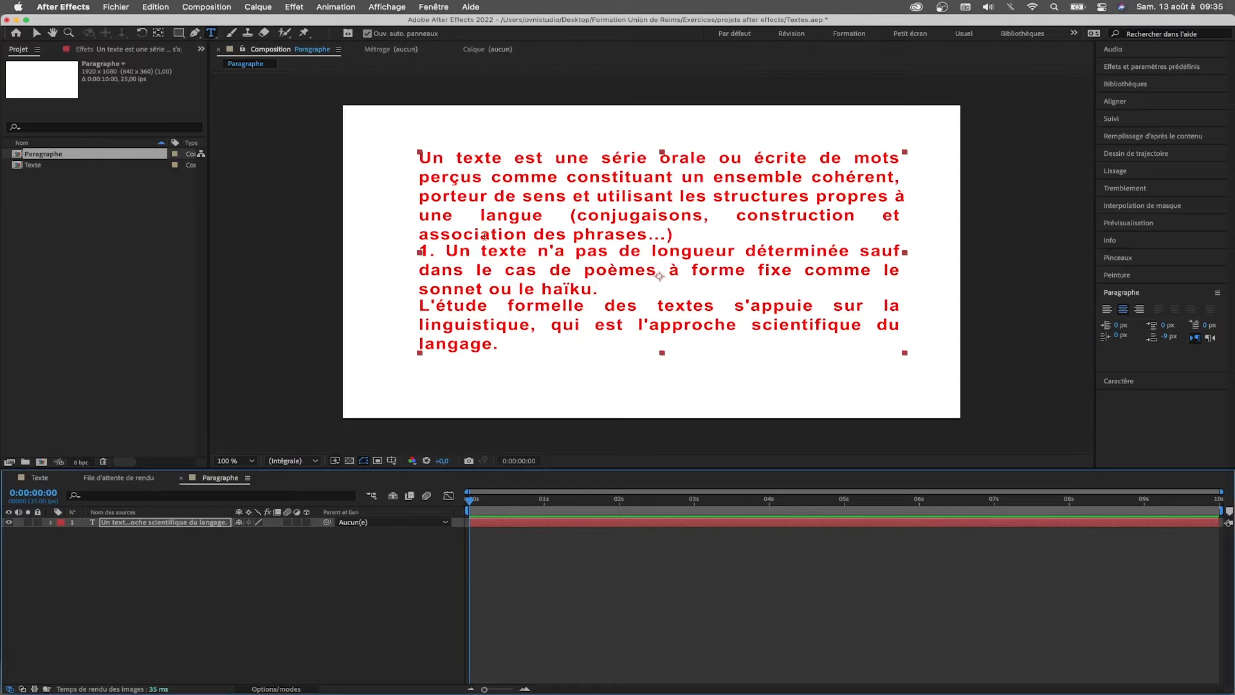
left_click_drag(426, 156, 744, 369)
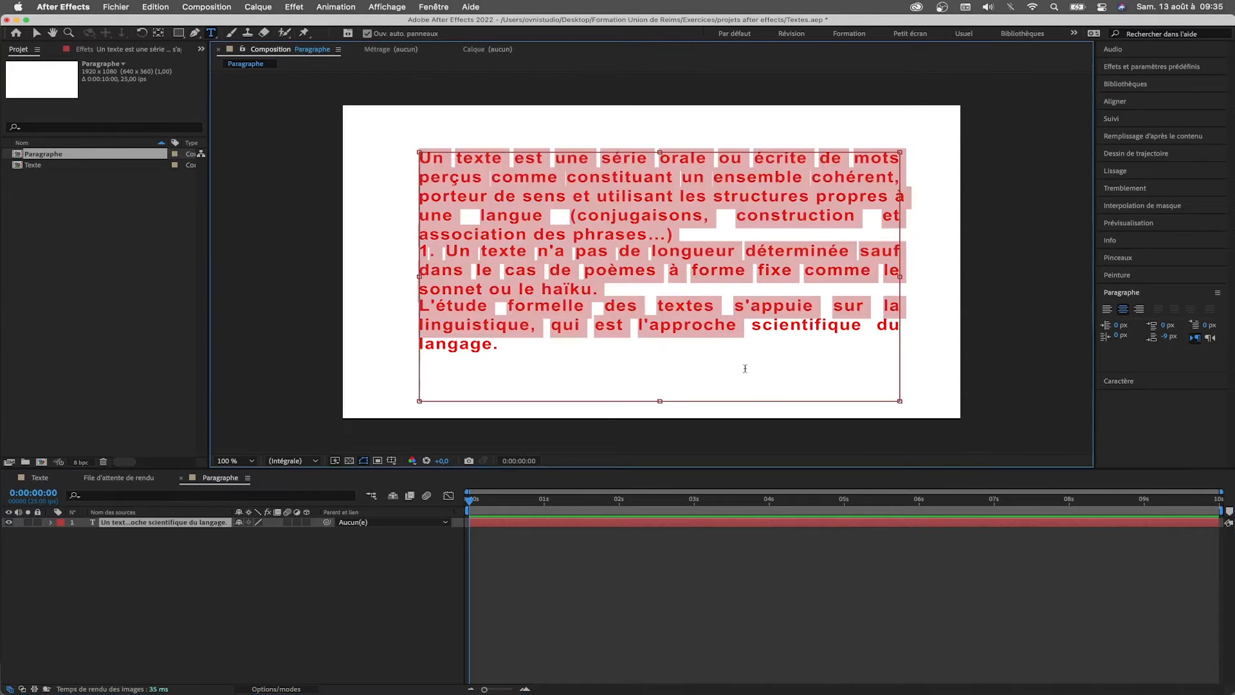
left_click(1157, 309)
left_click(165, 524)
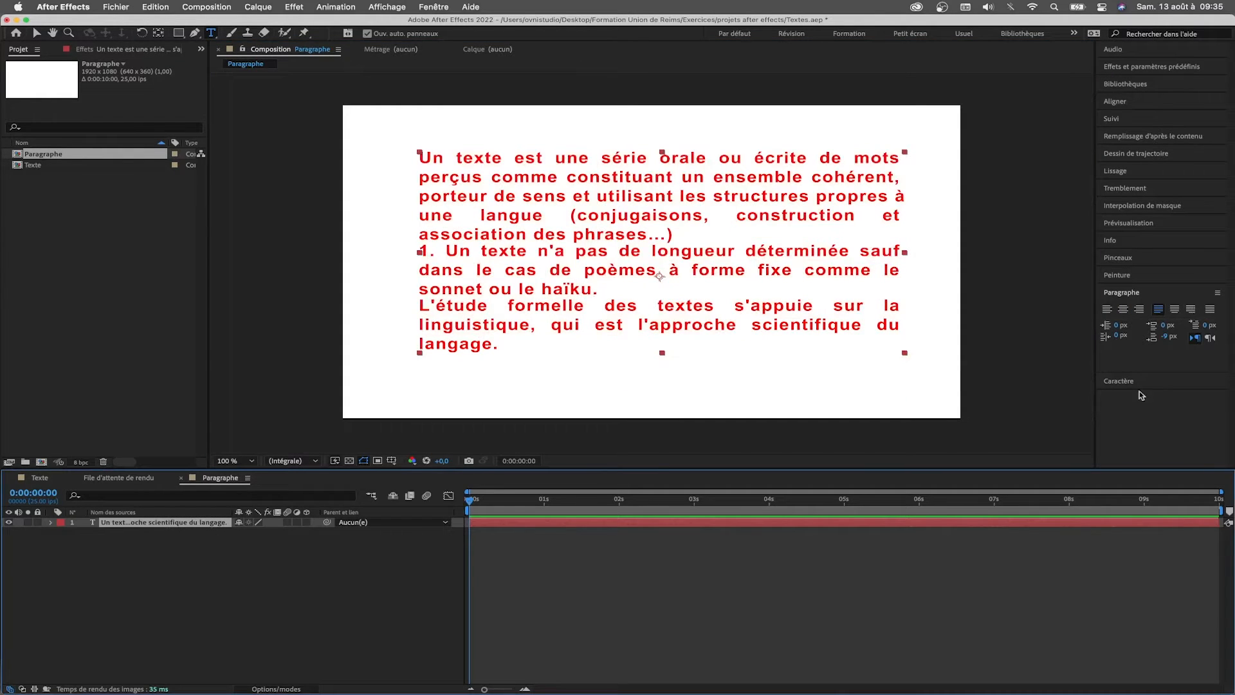
left_click(1174, 309)
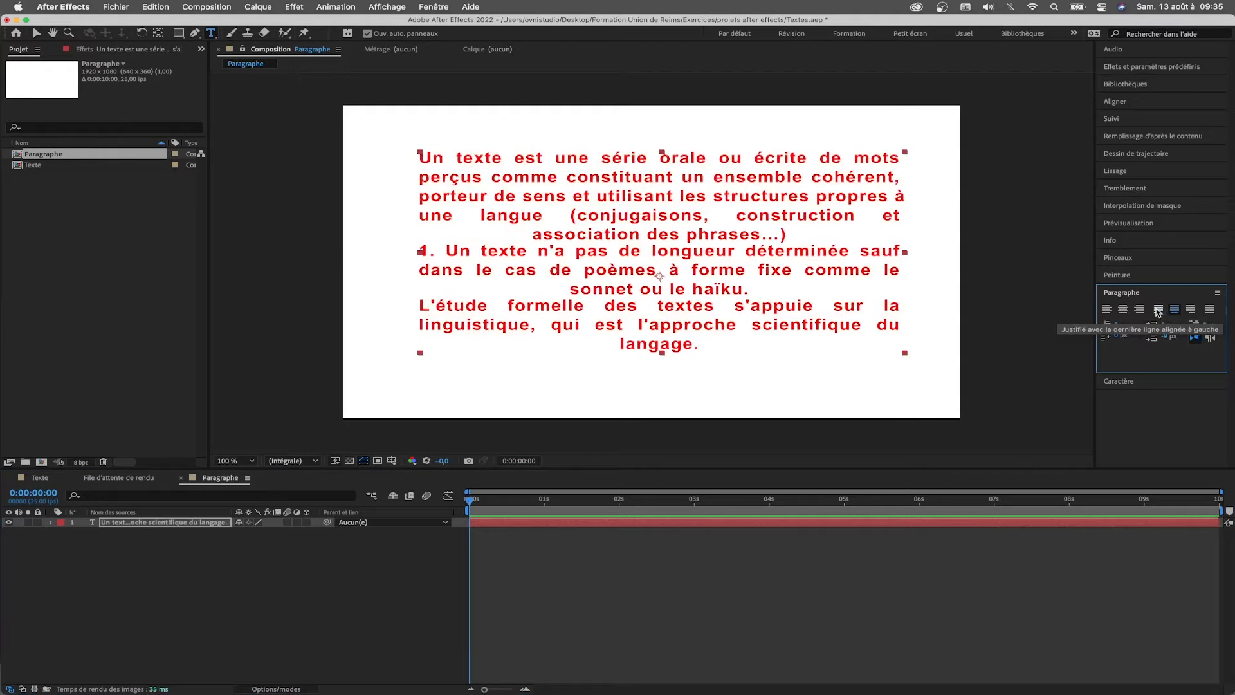
left_click(1157, 309)
Try right alignment on the paragraph text and settle on left alignment.
left_click(1107, 308)
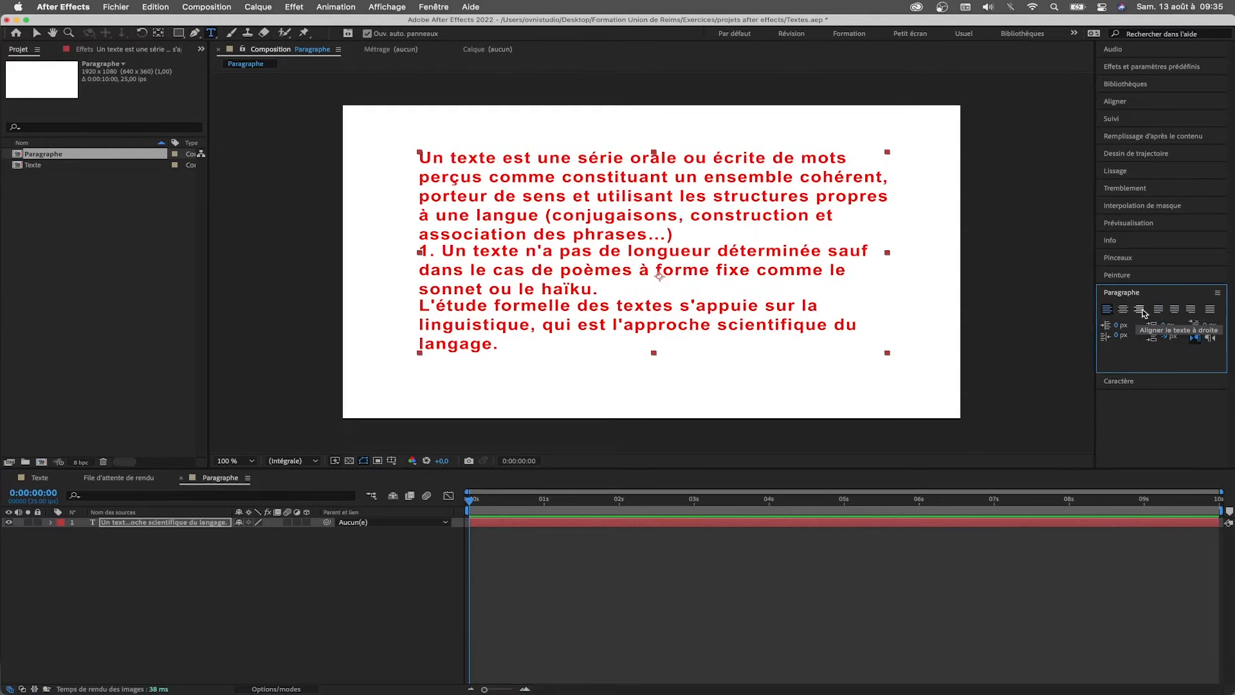
left_click(1139, 308)
left_click(1107, 309)
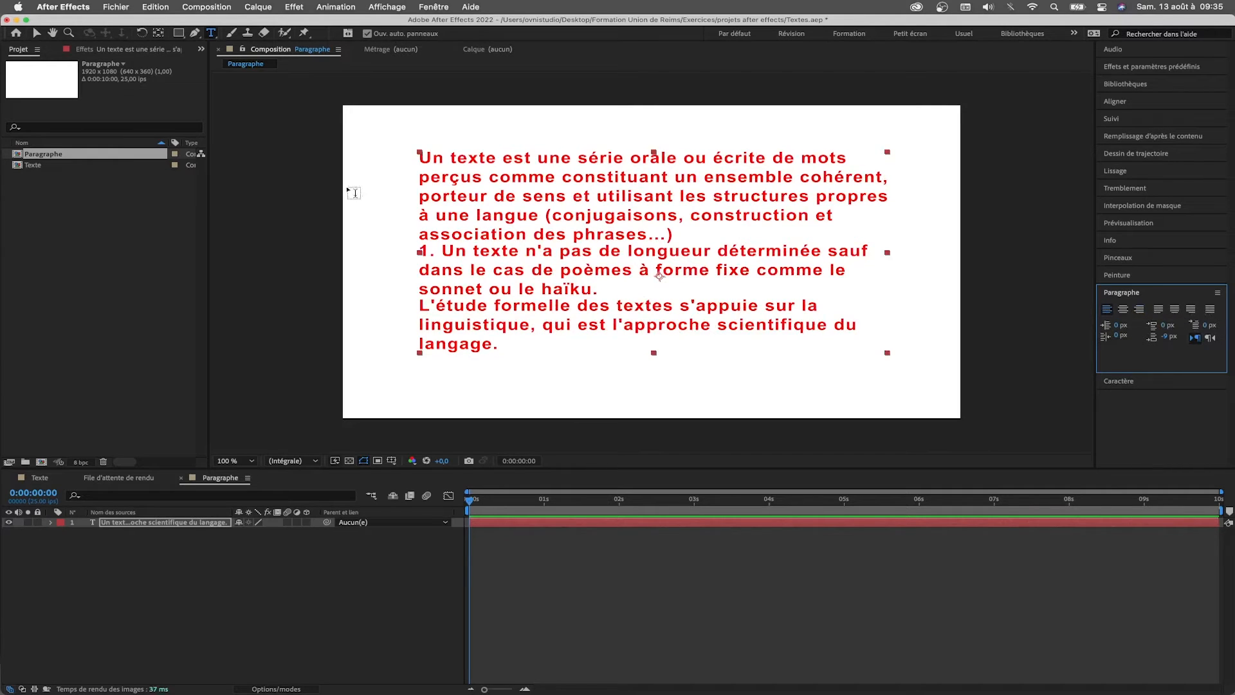
Set the whole paragraph's fill color to black and its font to Avenir Light.
left_click_drag(420, 157, 508, 363)
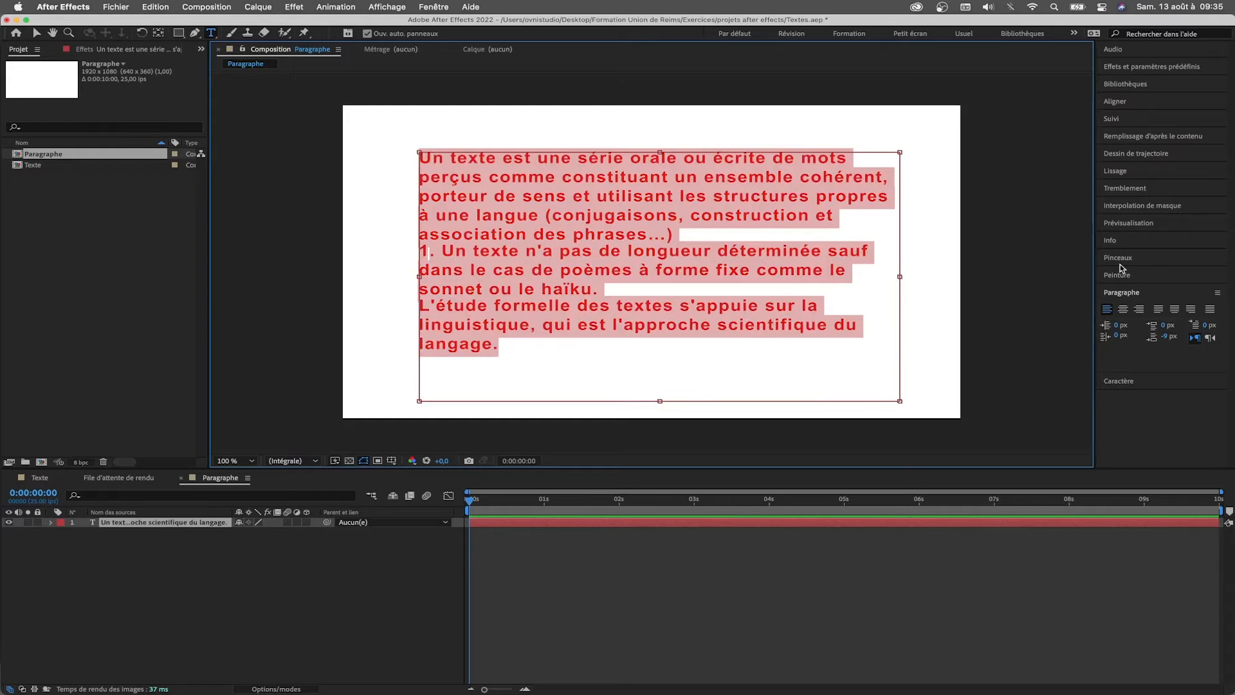
left_click(1135, 384)
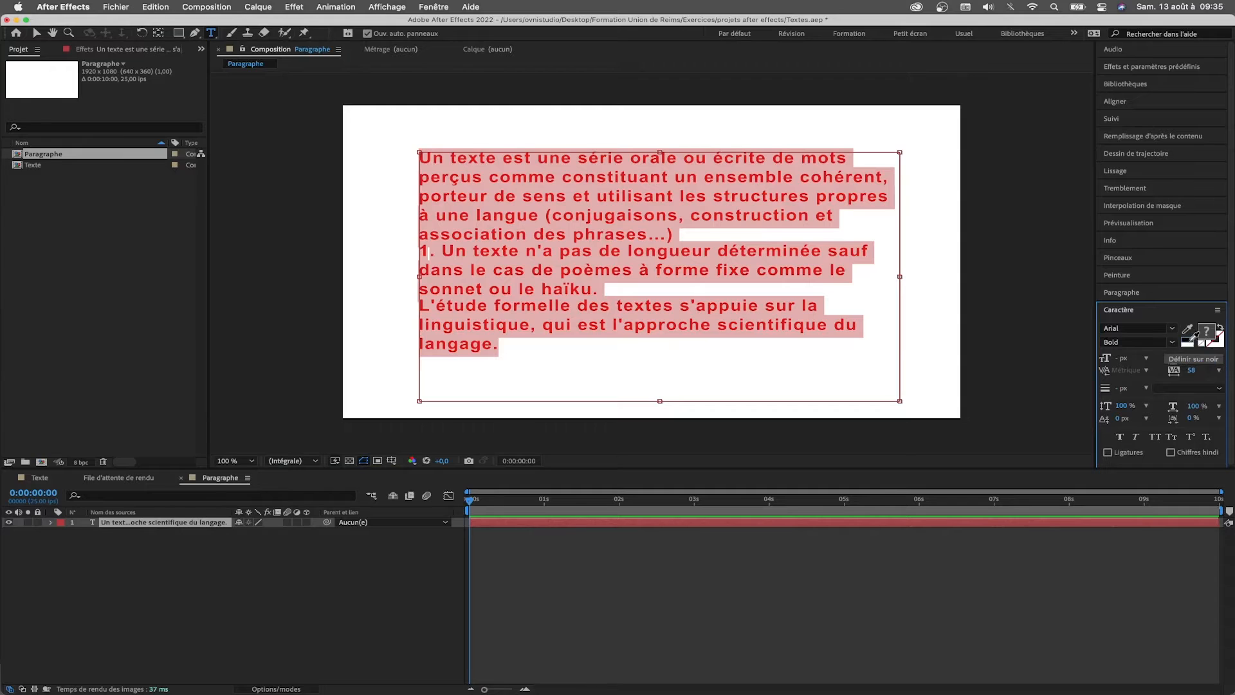
left_click(1187, 344)
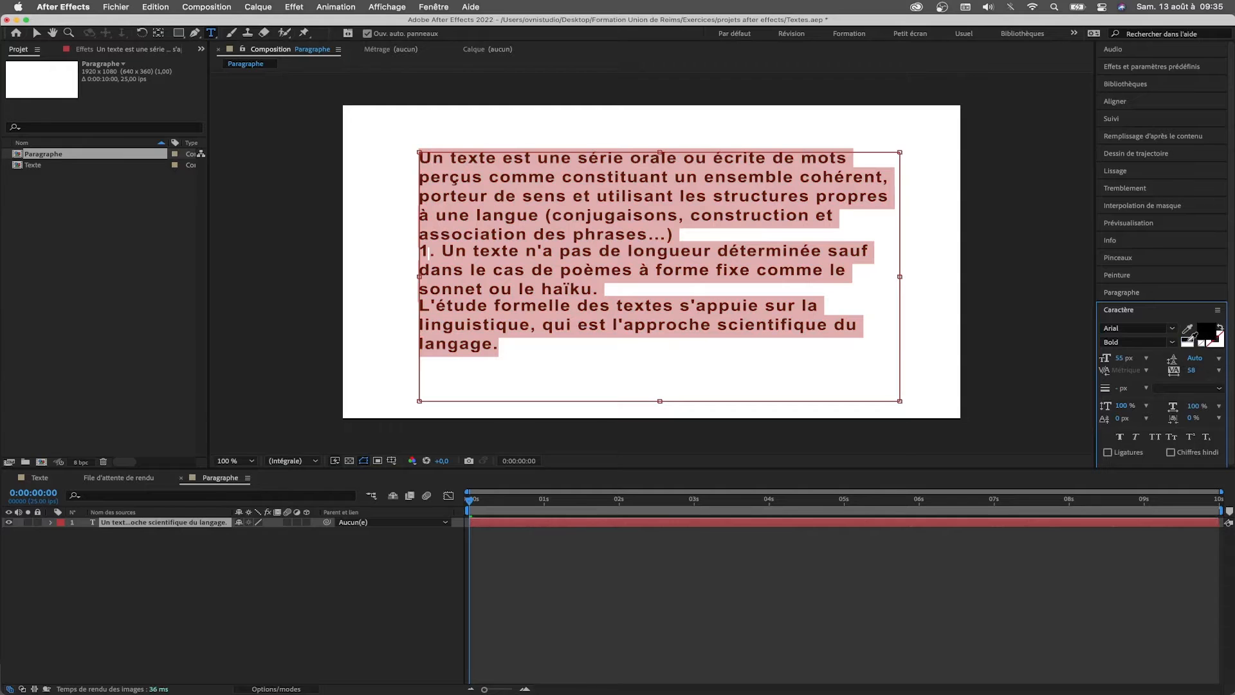
left_click(1172, 328)
left_click(1016, 438)
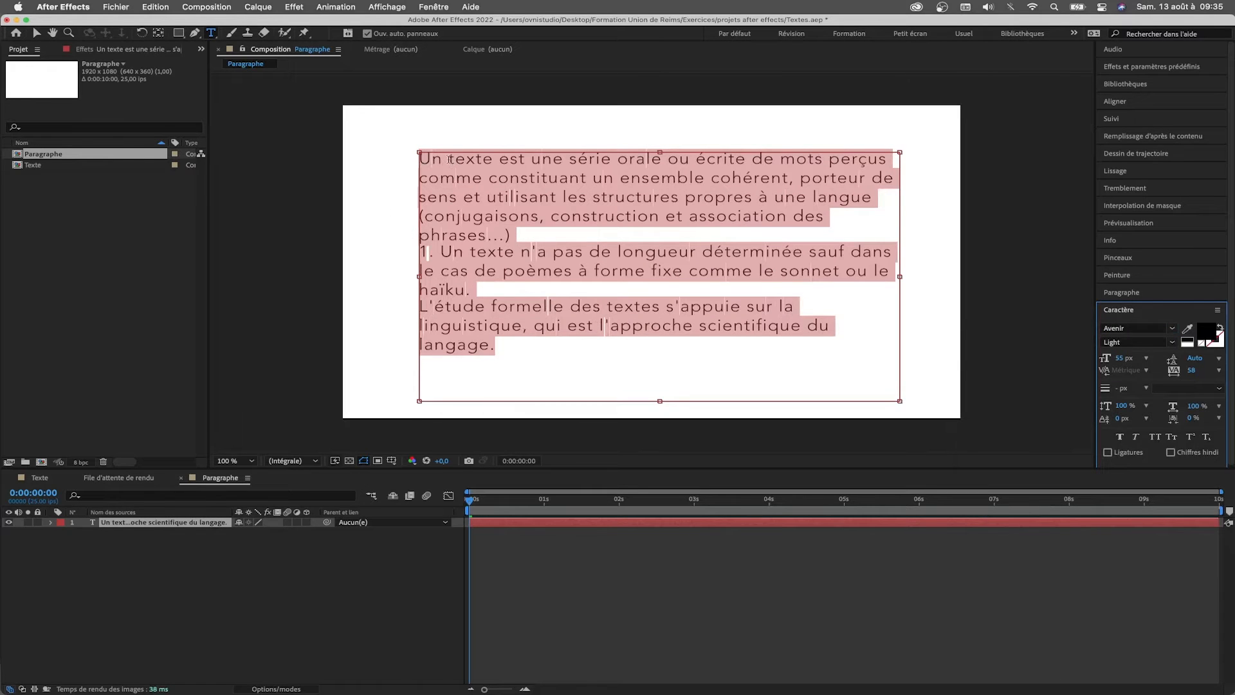
Enlarge the opening words "Un texte" to 76 px and set their font style to Black.
left_click_drag(419, 159, 500, 158)
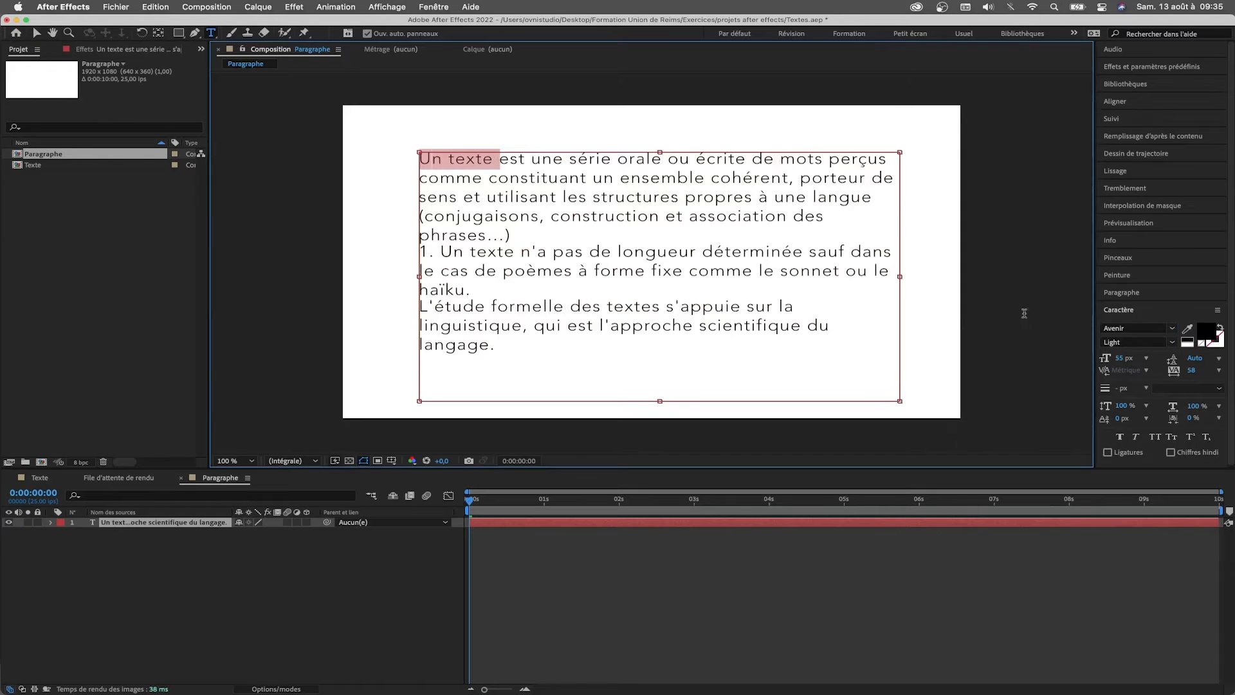
left_click_drag(1120, 357, 1137, 358)
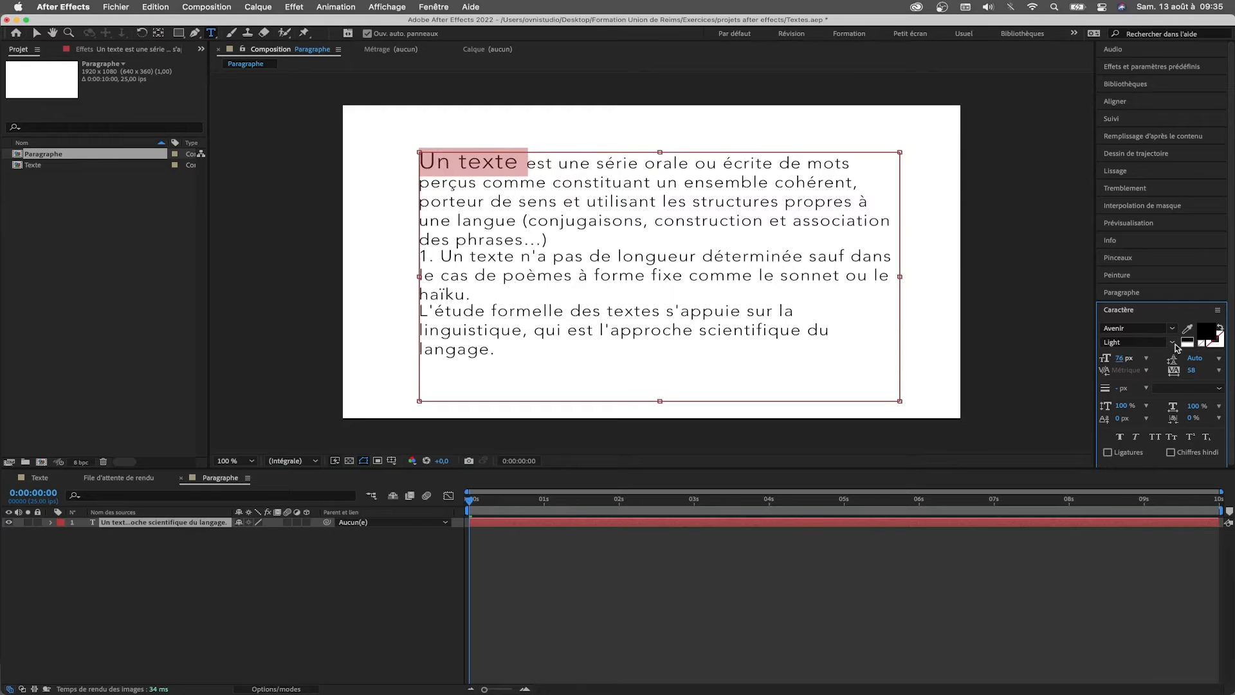
left_click(1171, 342)
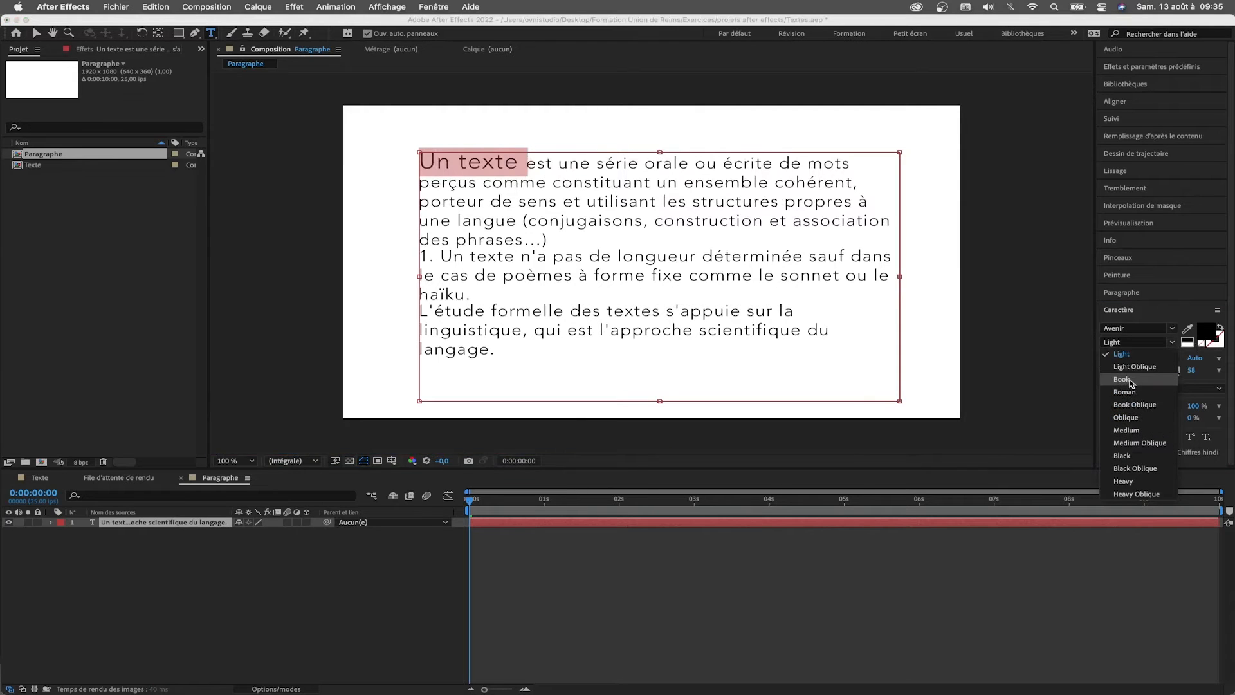
left_click(1131, 457)
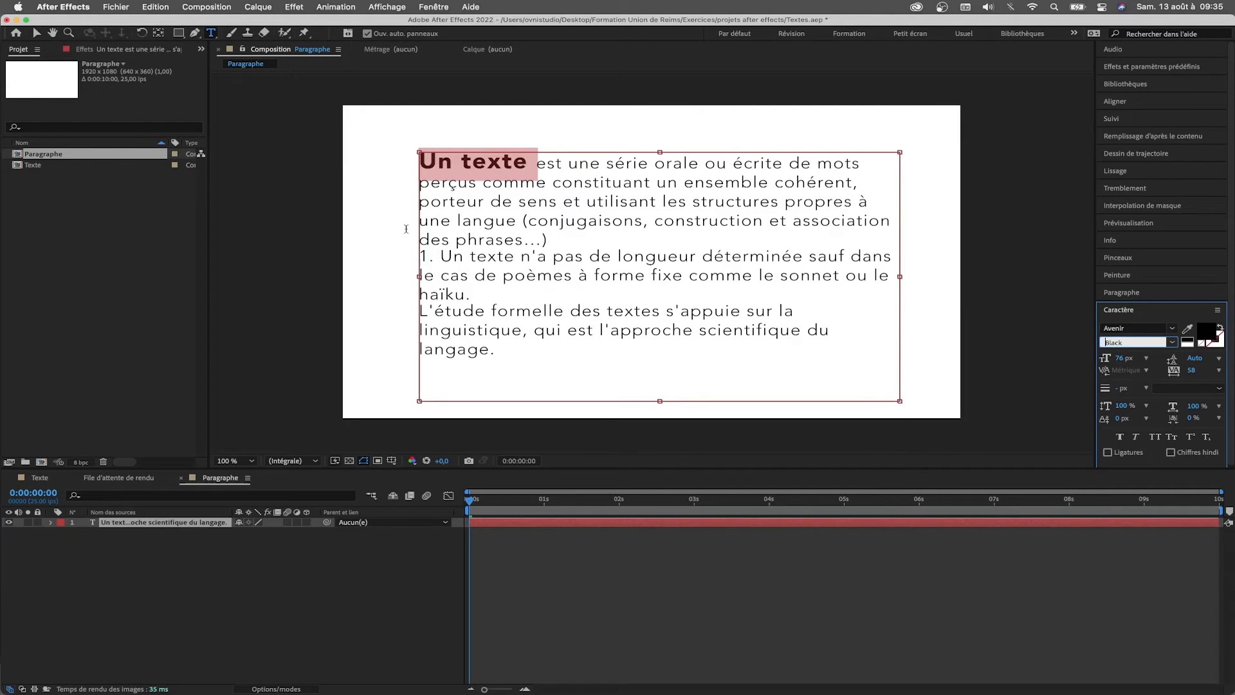
Finish text editing and move the paragraph layer slightly to the right in the frame.
left_click(38, 33)
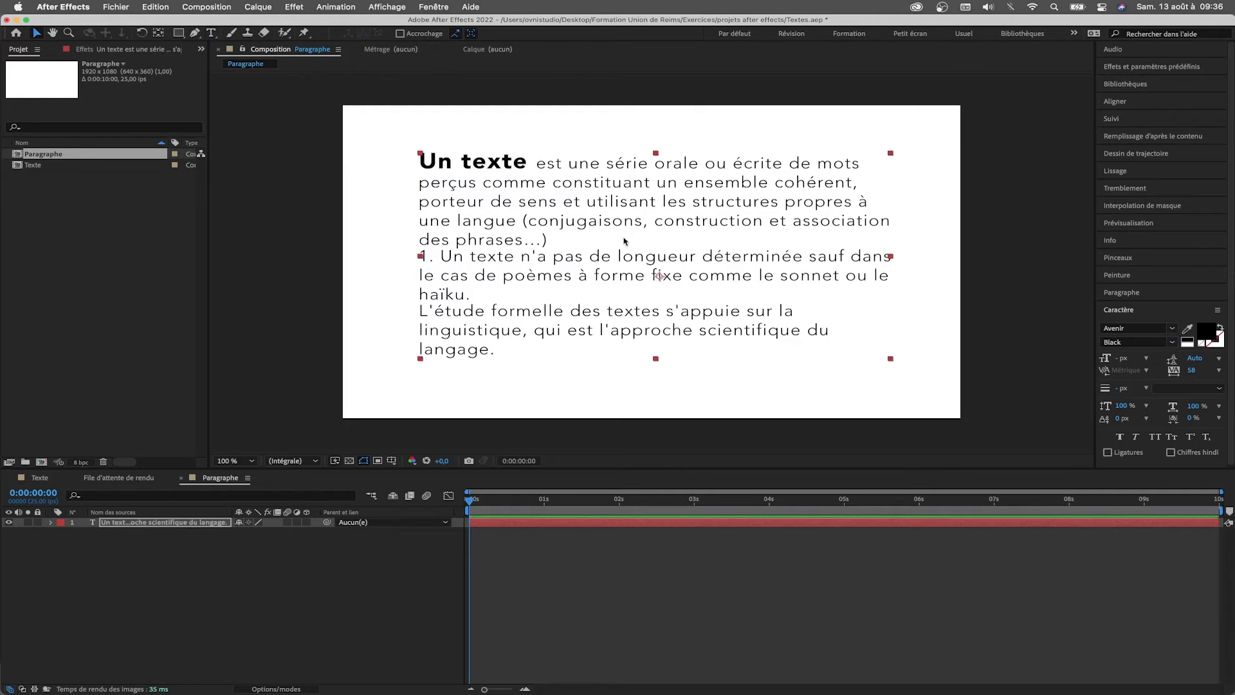
mouse_move(645, 223)
left_mouse_down()
mouse_move(647, 158)
mouse_move(647, 279)
mouse_move(653, 224)
left_mouse_up()
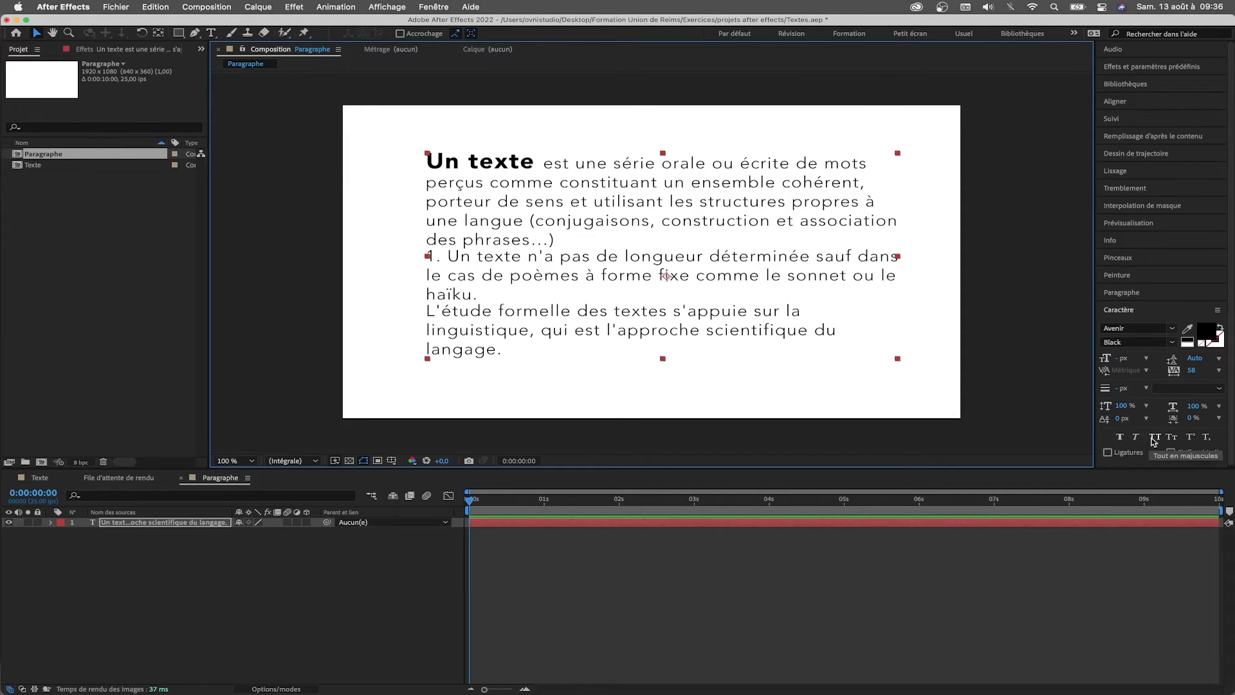
Try all caps on the word "association" and restore its lowercase letters.
left_click_drag(799, 221, 898, 220)
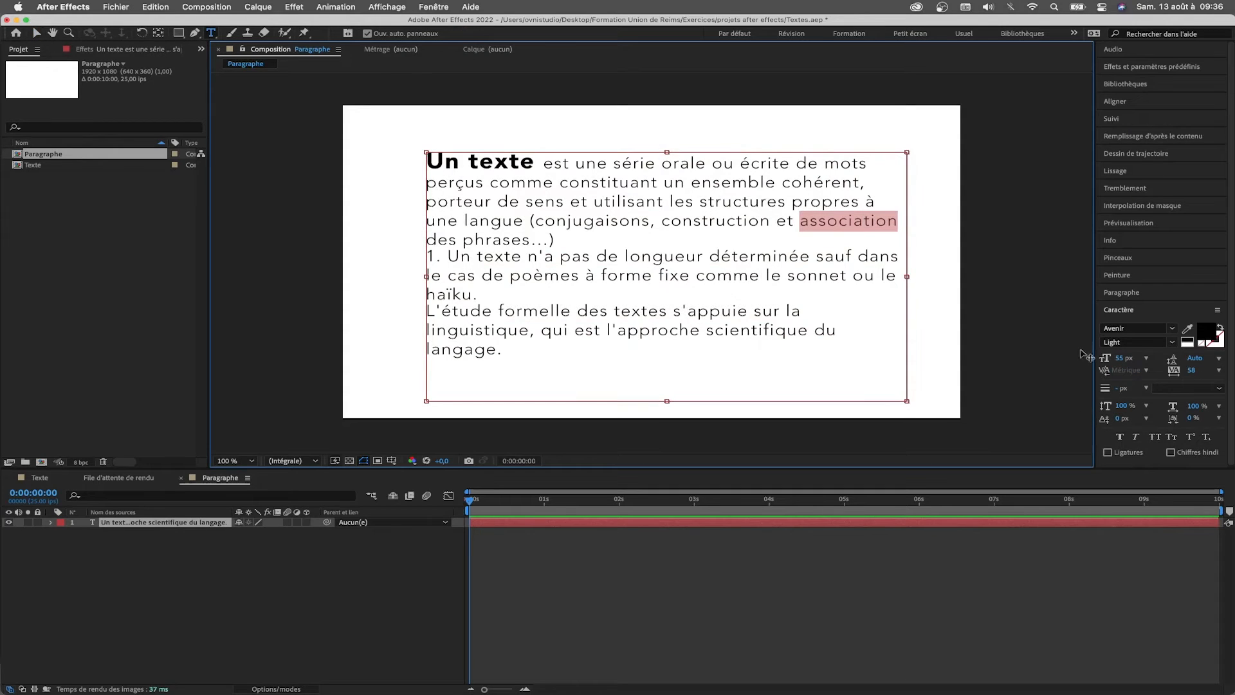
left_click(1155, 437)
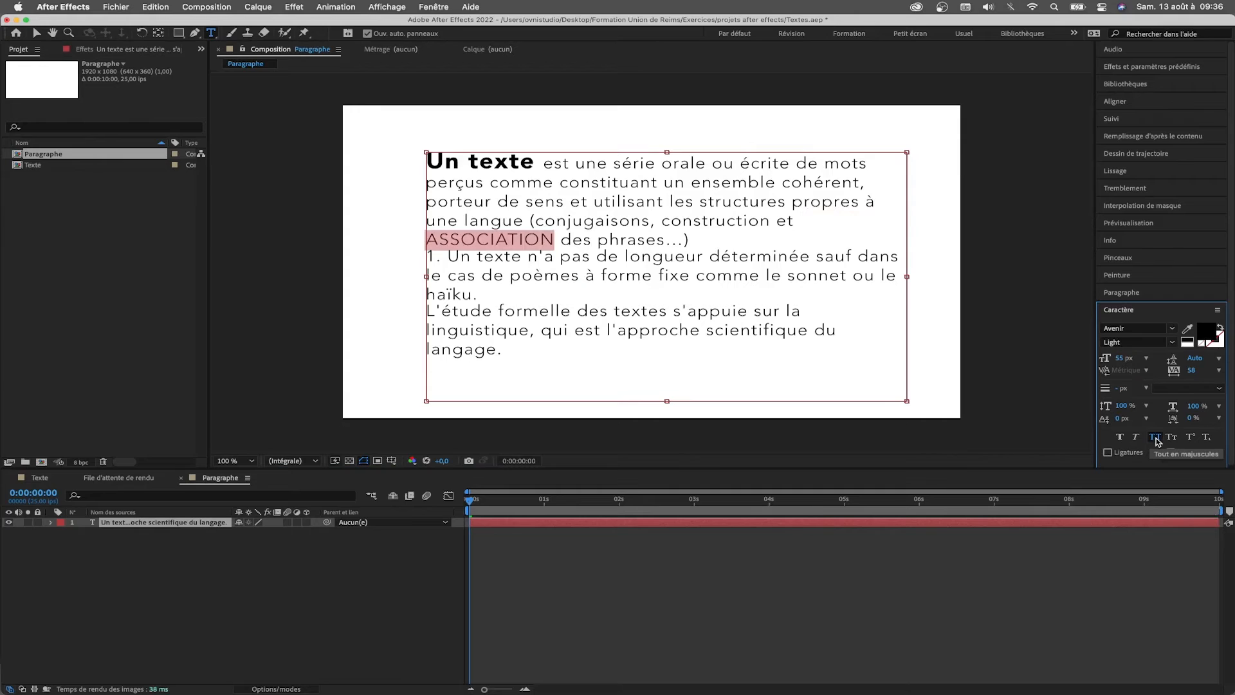
left_click(1154, 438)
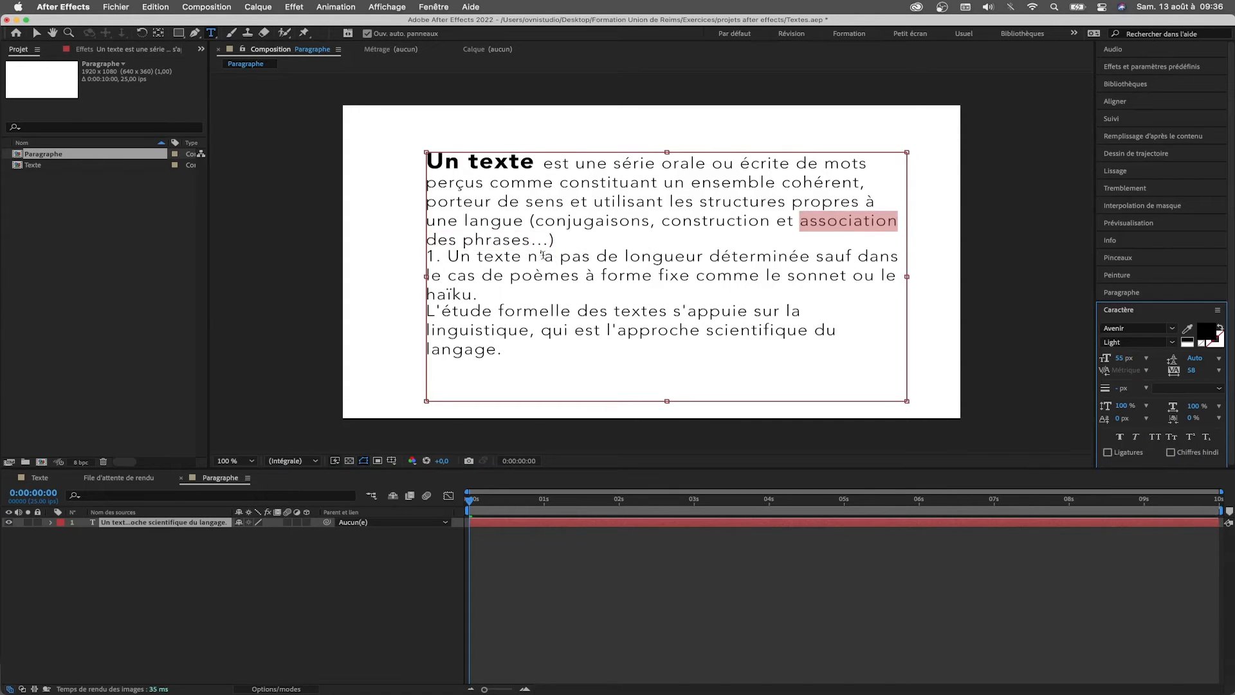
Try superscript on the "a" in "n'a" and restore it to normal text.
left_click_drag(544, 256, 558, 257)
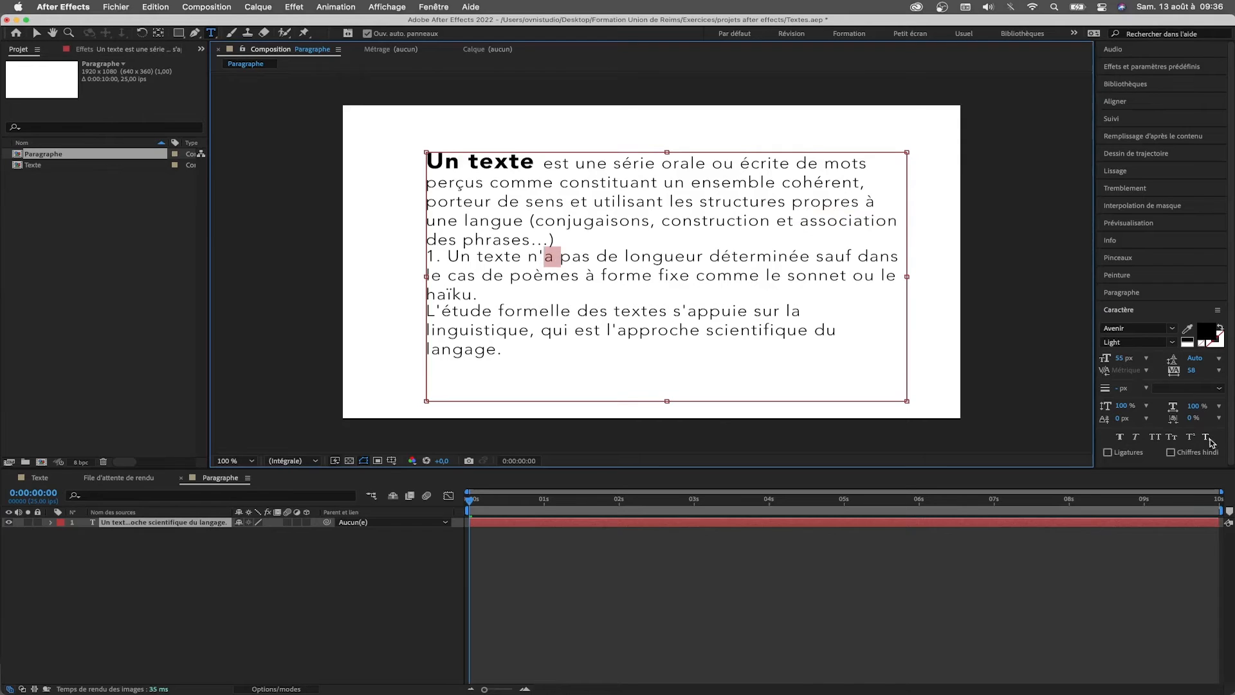
left_click(1191, 437)
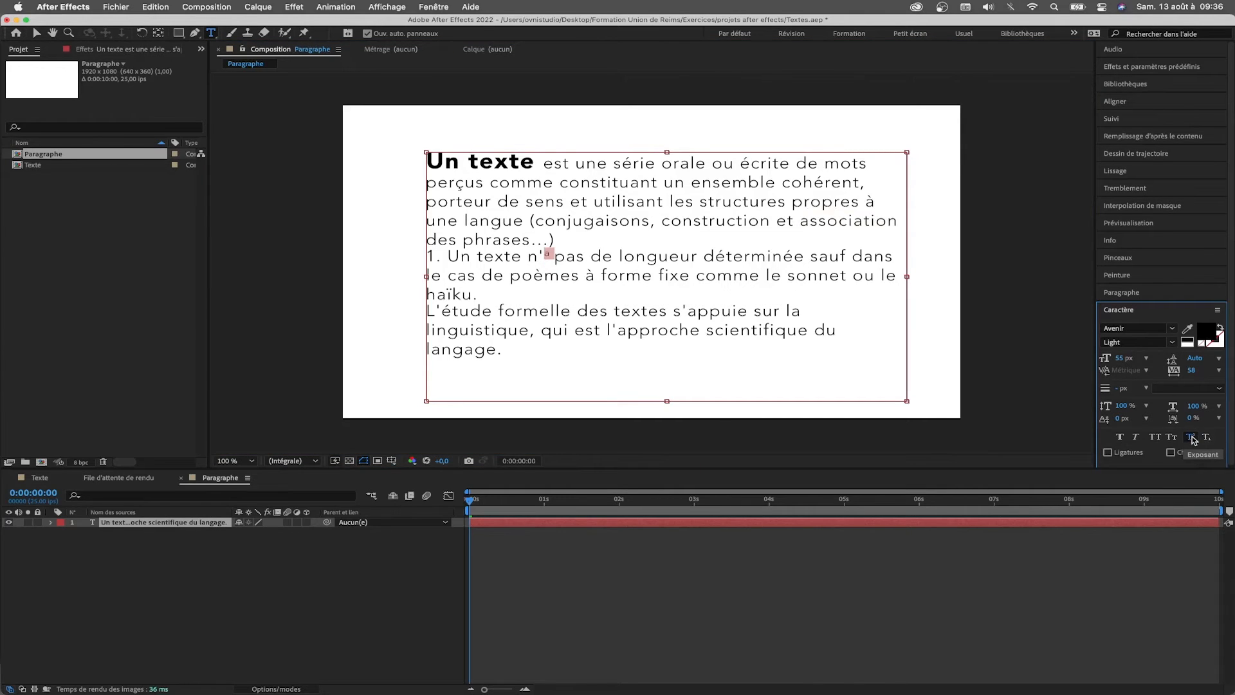
left_click(1191, 438)
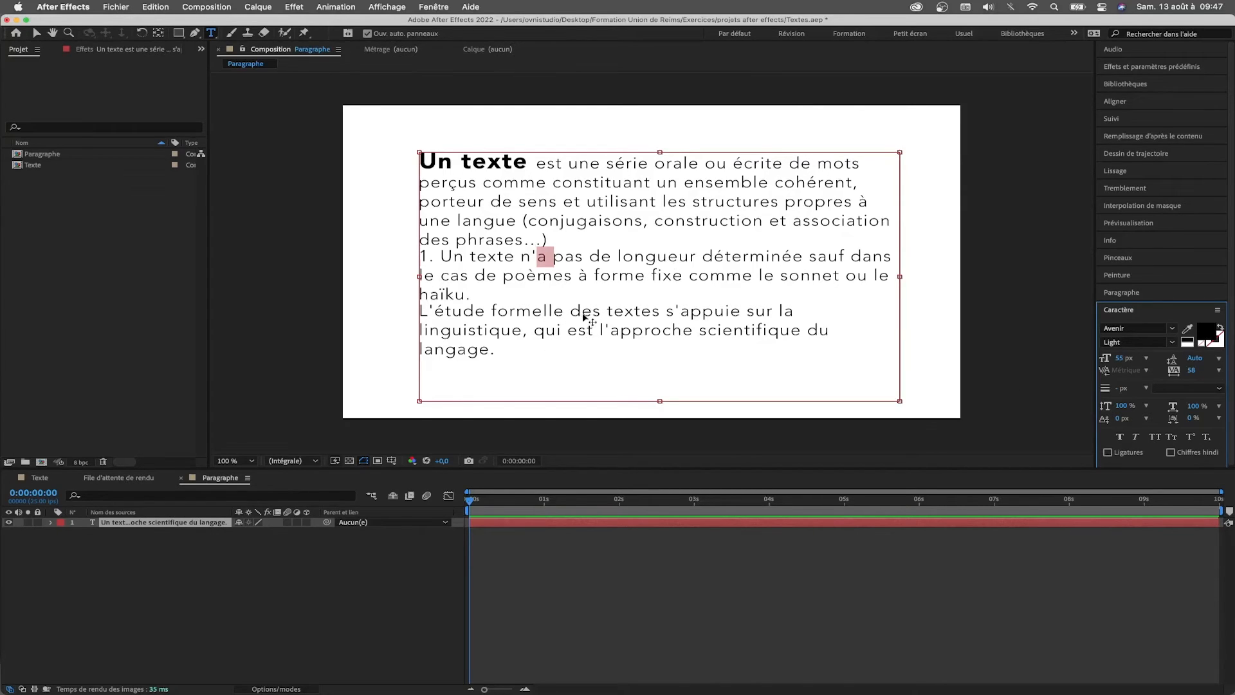
Set the leading of the whole paragraph to 64 px, after trying 36 px.
key("super+a")
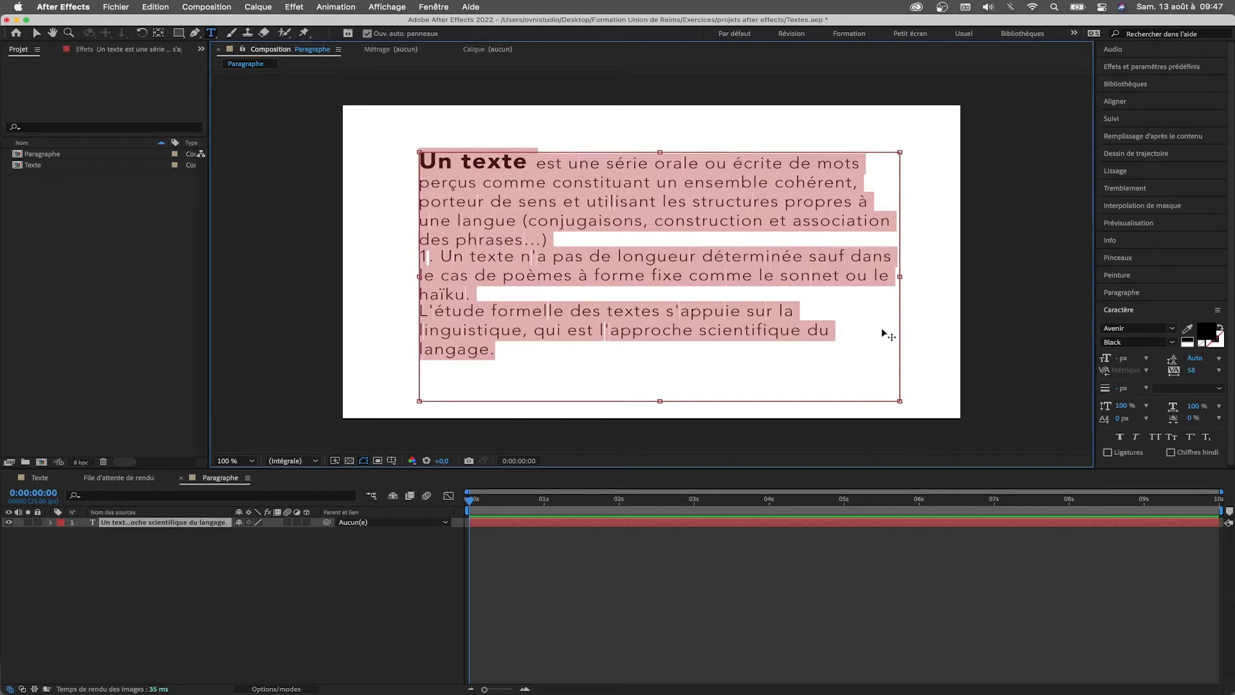
left_click(1220, 360)
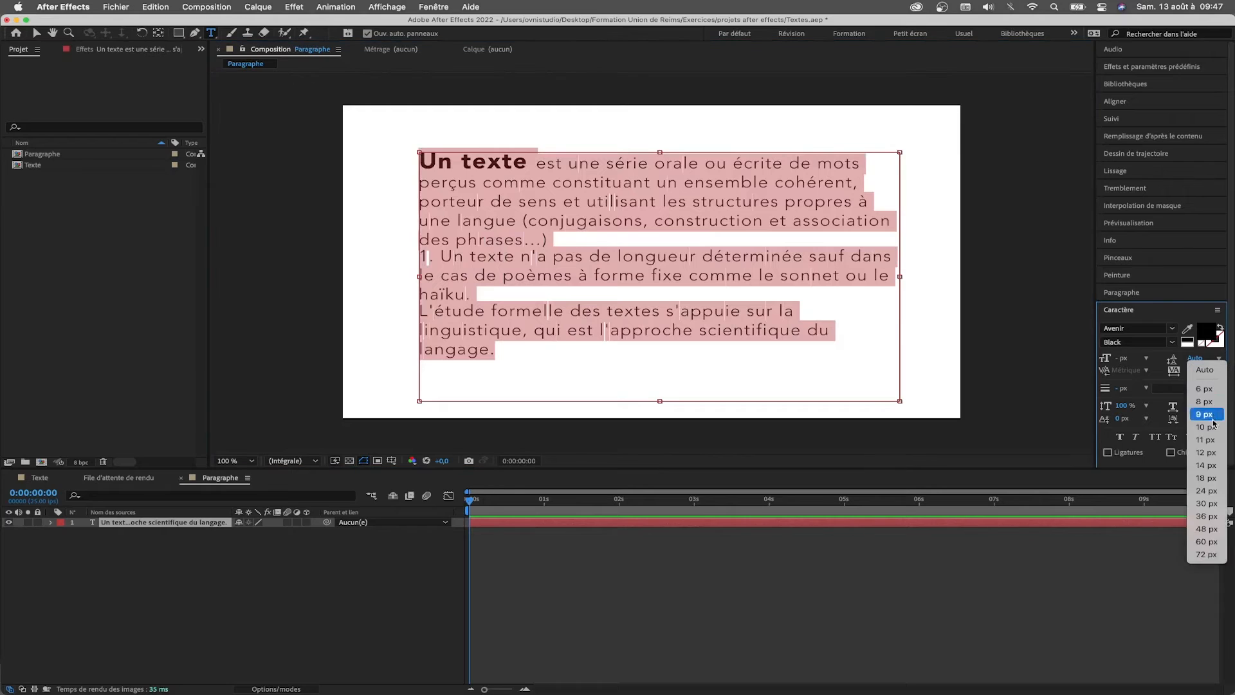
left_click(1207, 515)
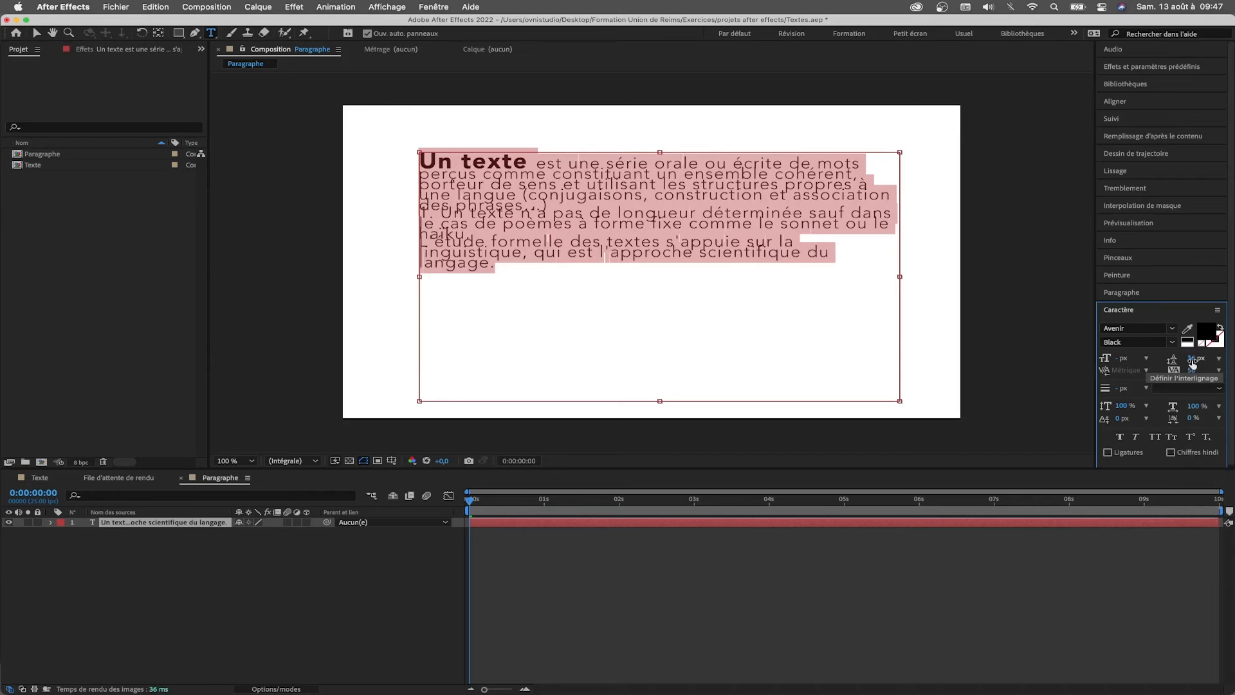
left_click_drag(1191, 364, 1217, 367)
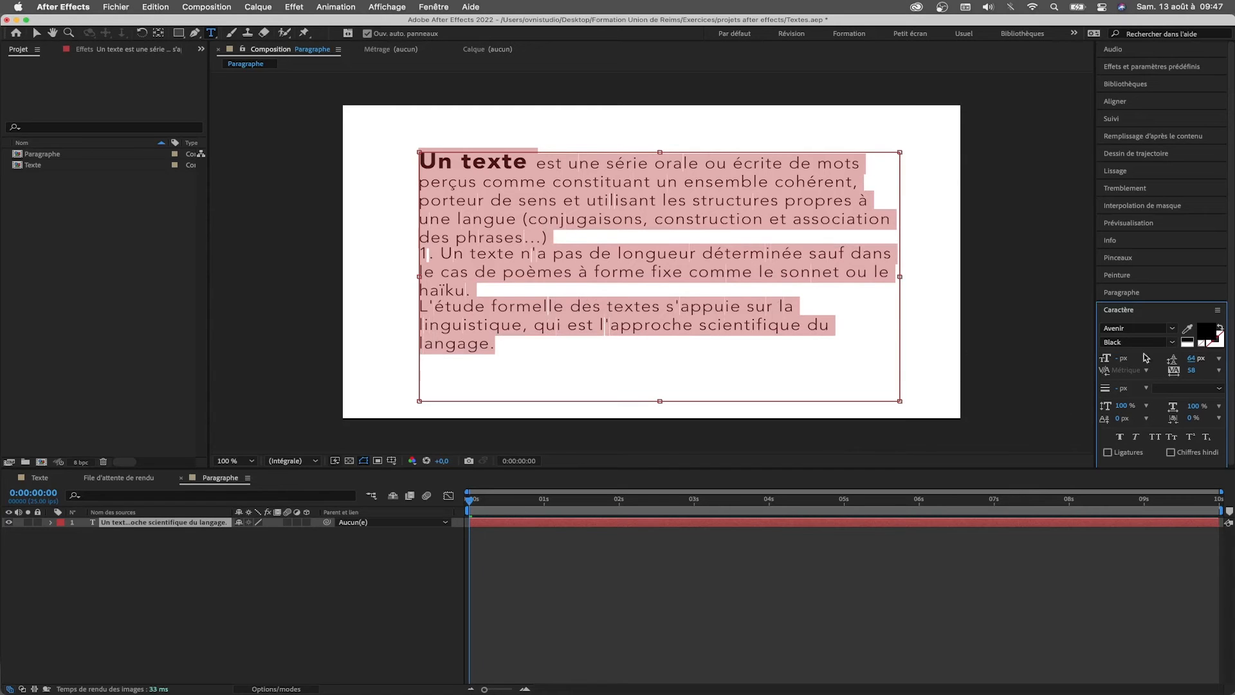
Paste a copy of the entire text after its last line and extend the text box downward well past the frame.
left_click(511, 348)
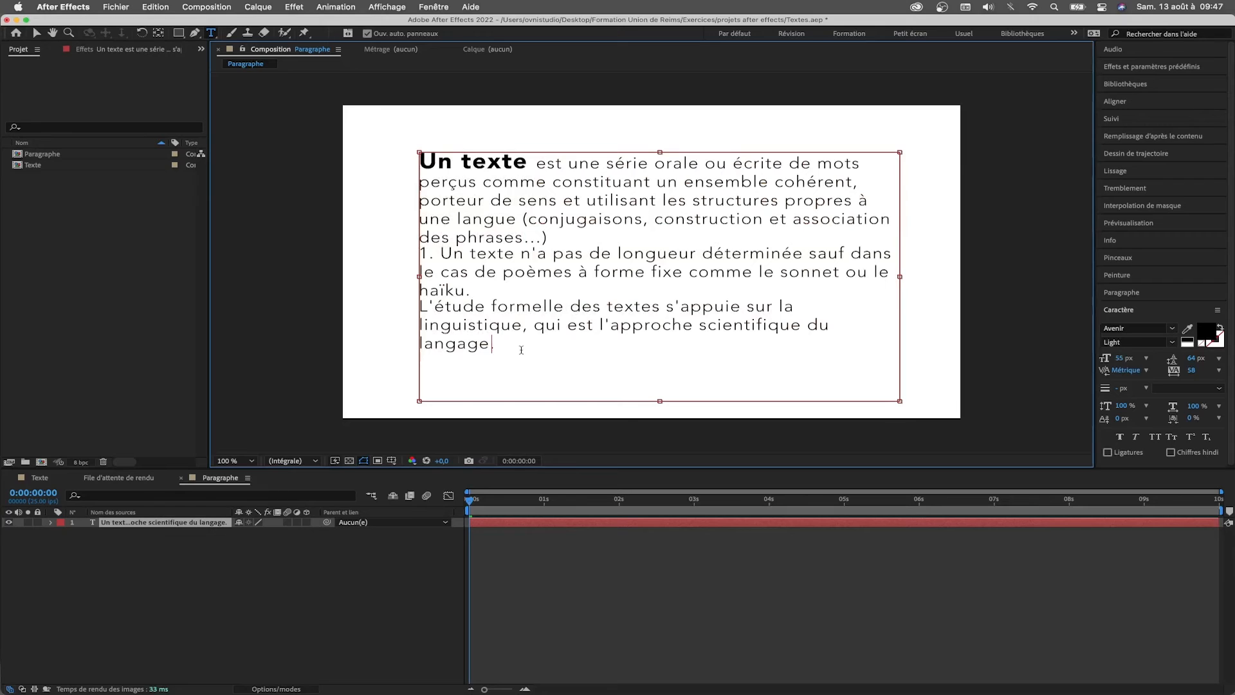
left_click_drag(522, 324, 402, 231)
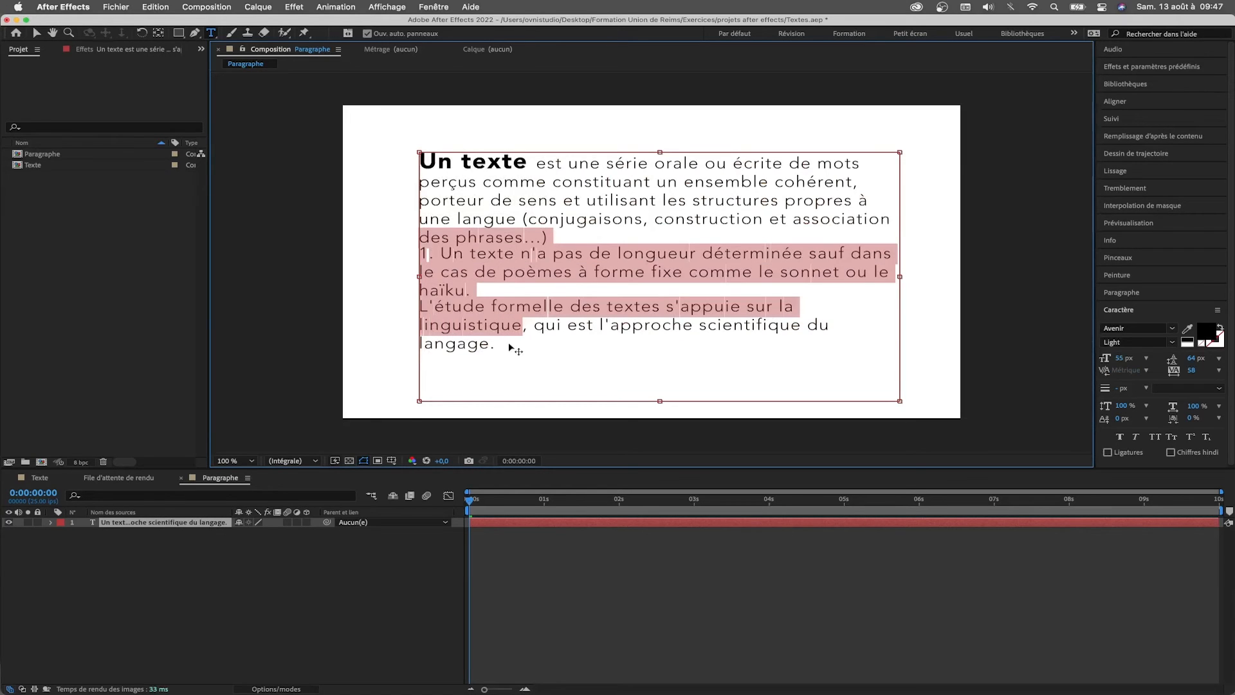
key("super+a")
key("super+c")
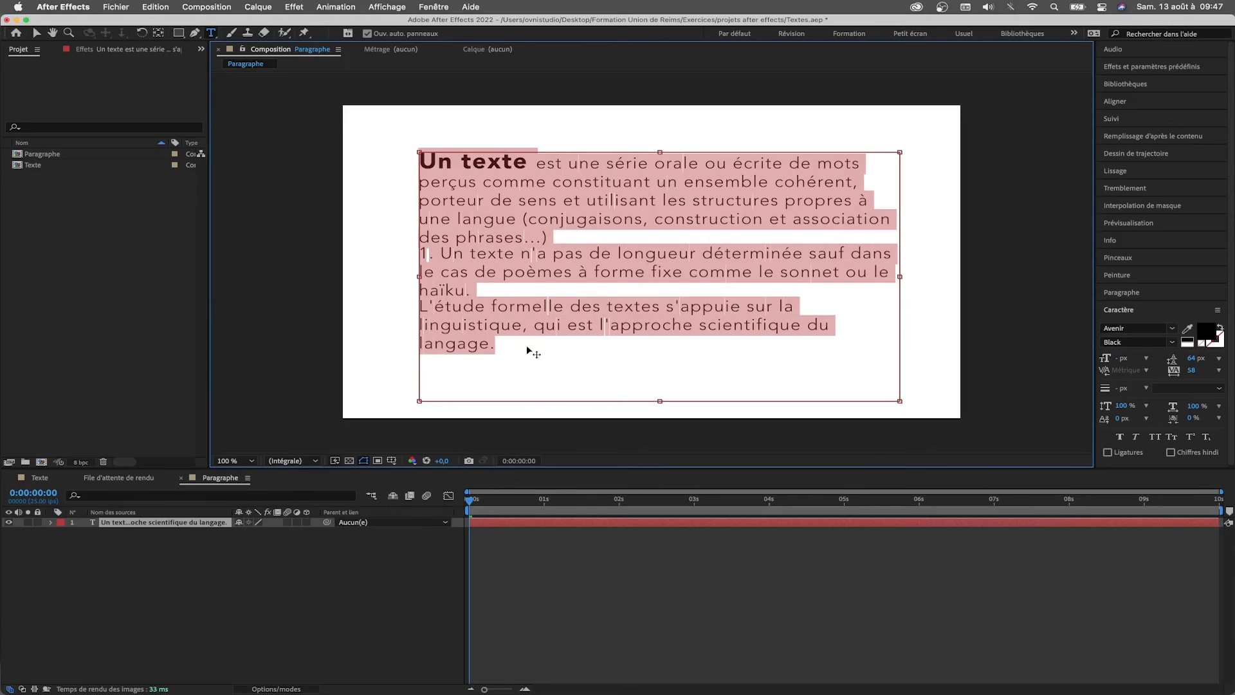
left_click(506, 349)
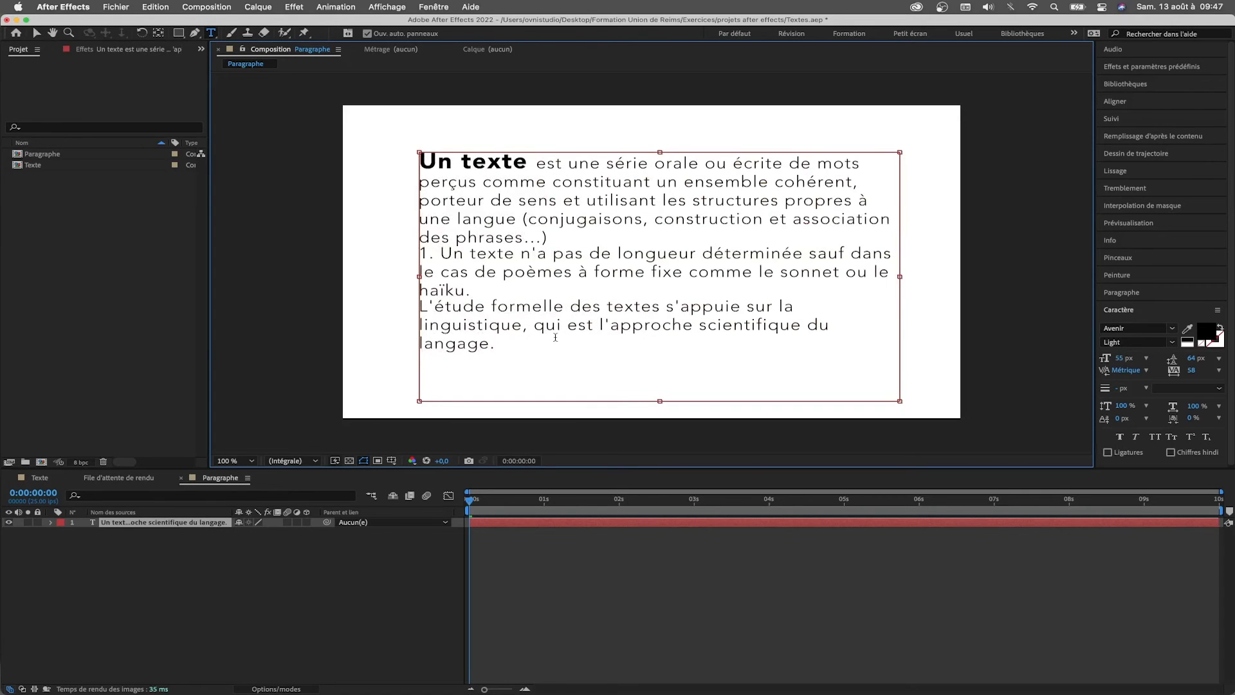
key("super+v")
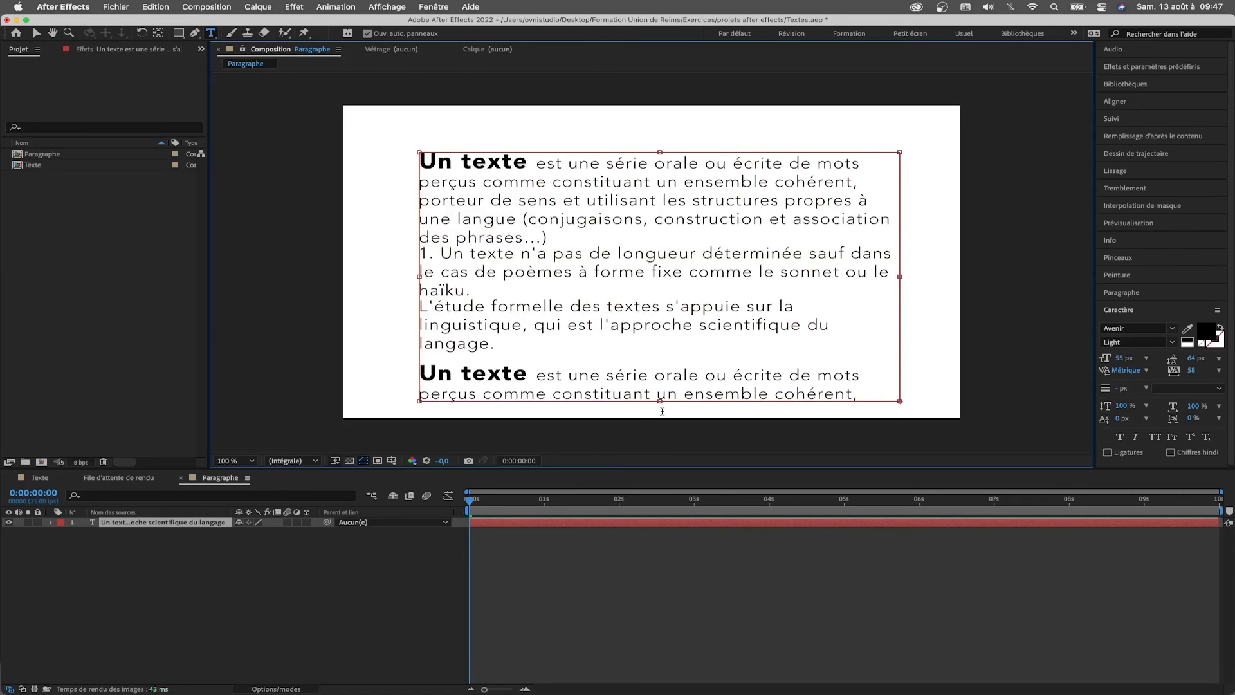
left_click_drag(659, 401, 658, 618)
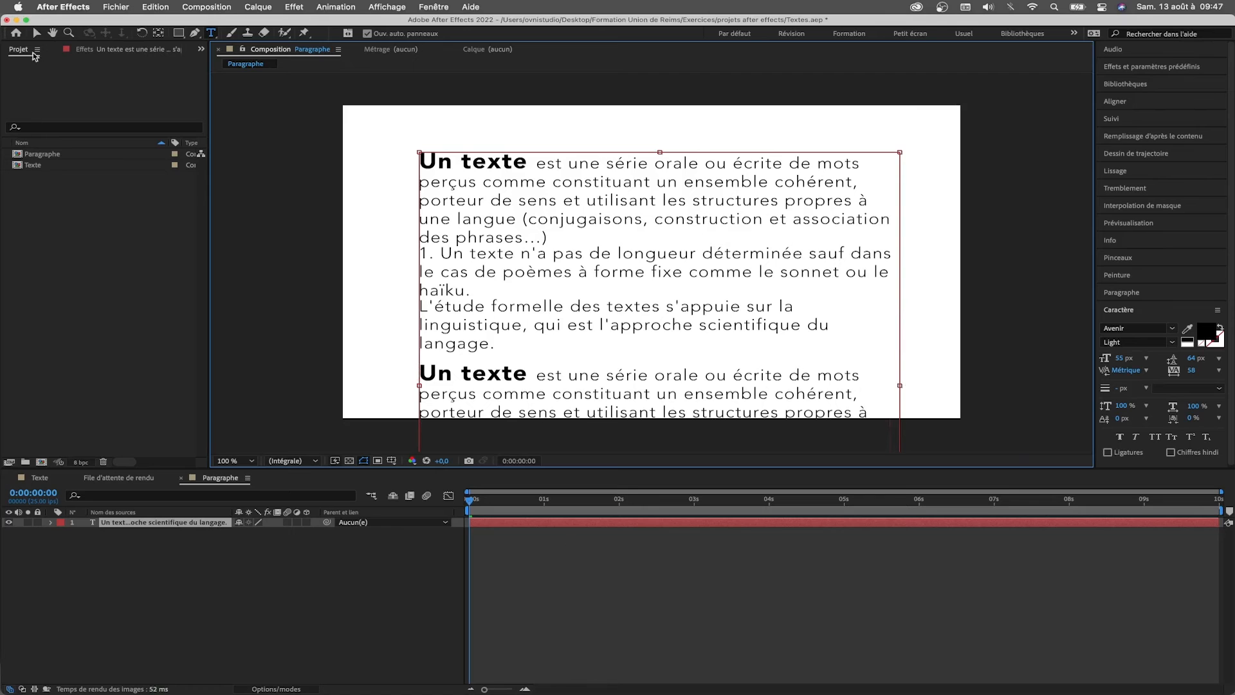
Move the paragraph layer just below the frame to 983, 1538 and create a Position keyframe at 0 seconds.
left_click(35, 34)
left_click_drag(688, 310, 716, 585)
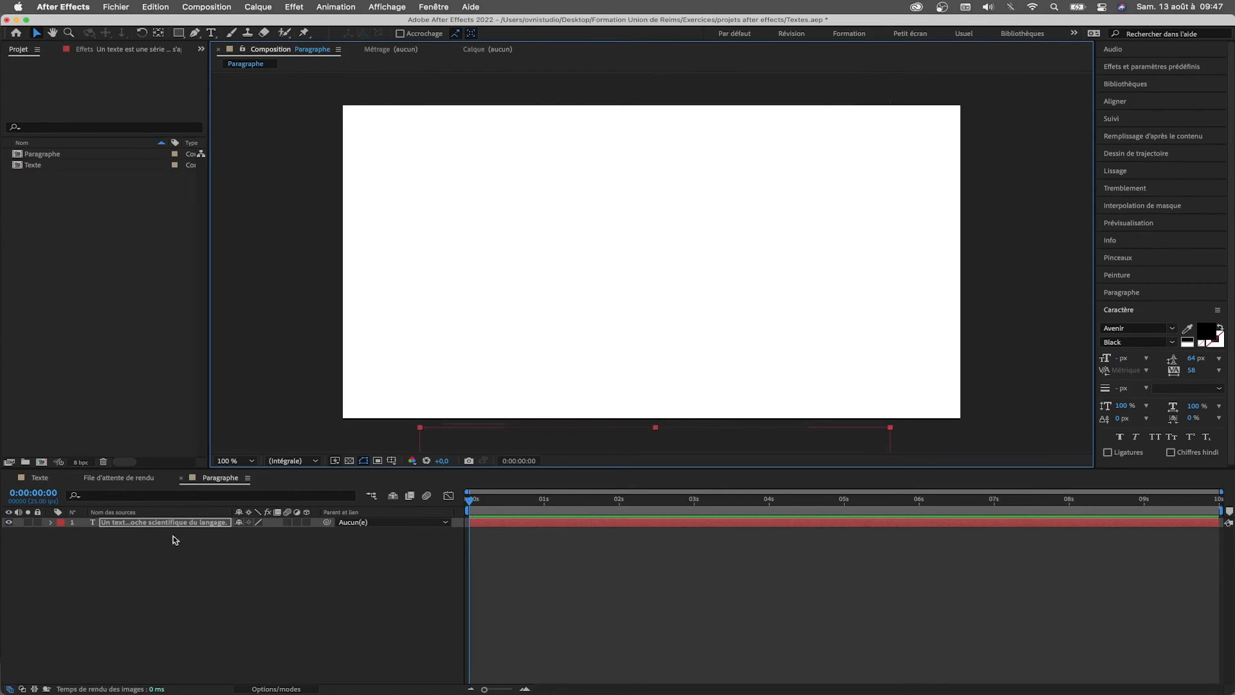
left_click(138, 526)
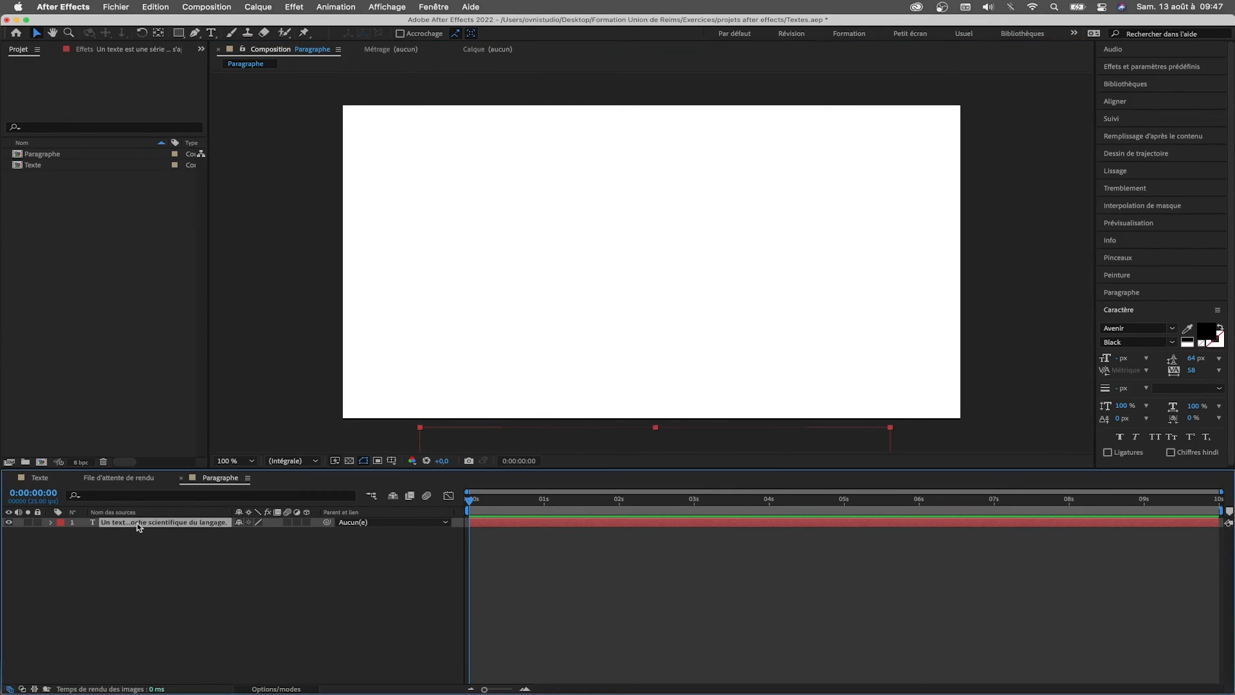
left_click(49, 523)
left_click(61, 533)
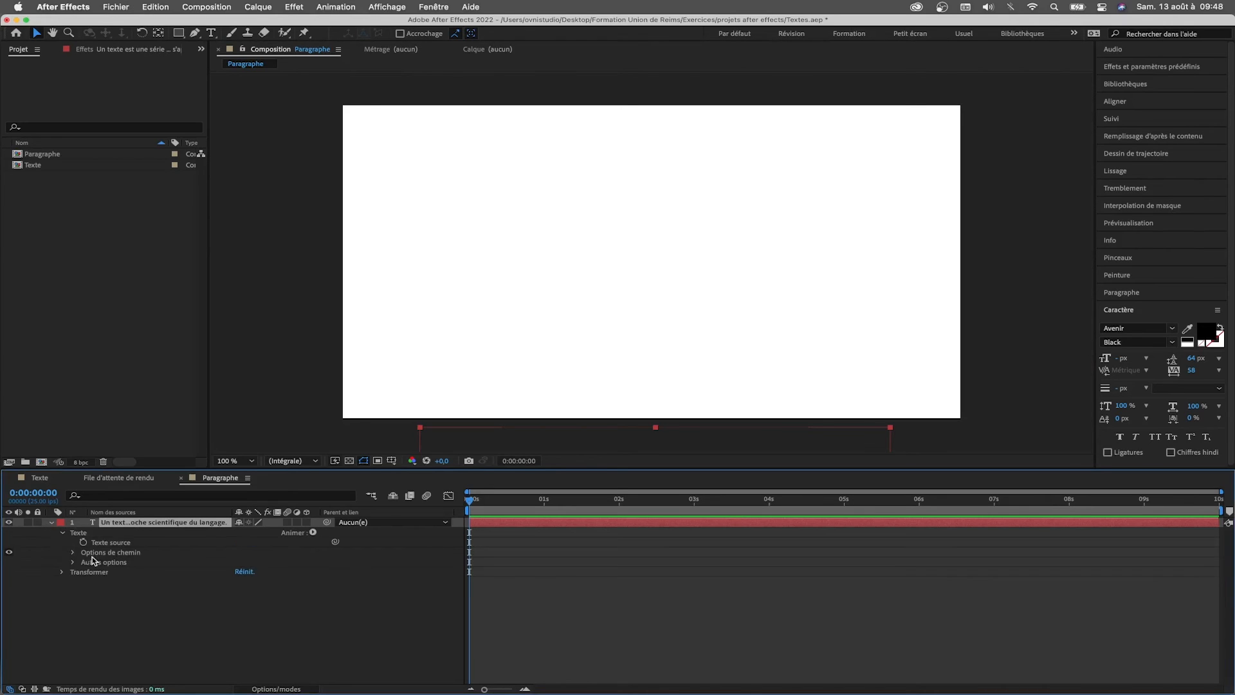
left_click(62, 573)
left_click(83, 592)
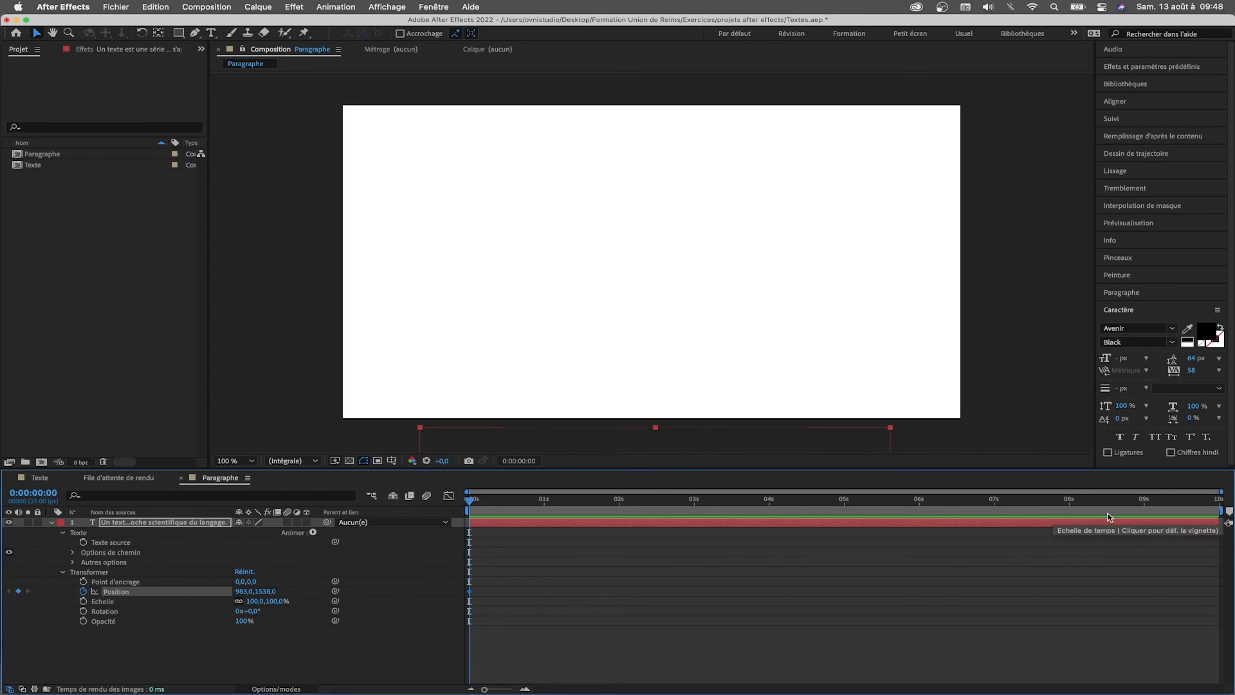
At 9 seconds, move the paragraph layer straight up until it clears the frame, keyframing its Position at 983, -1008.
left_click(1144, 499)
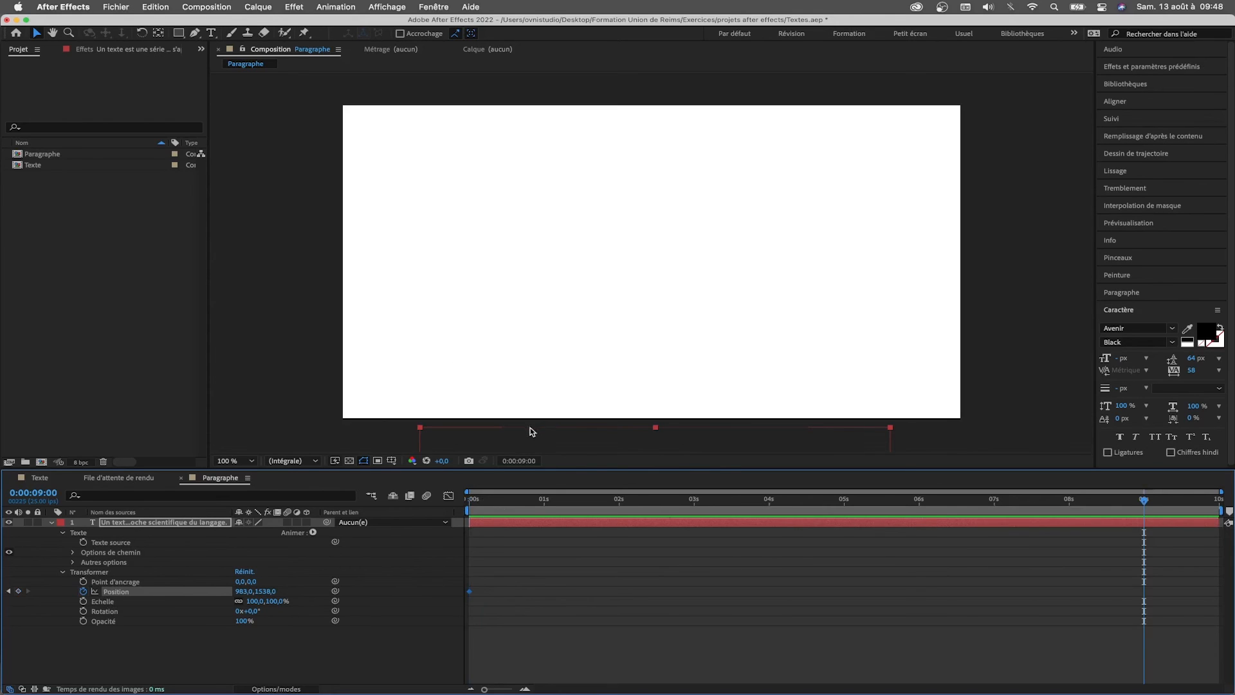
left_click_drag(530, 427, 542, 40)
left_click_drag(553, 324, 577, 5)
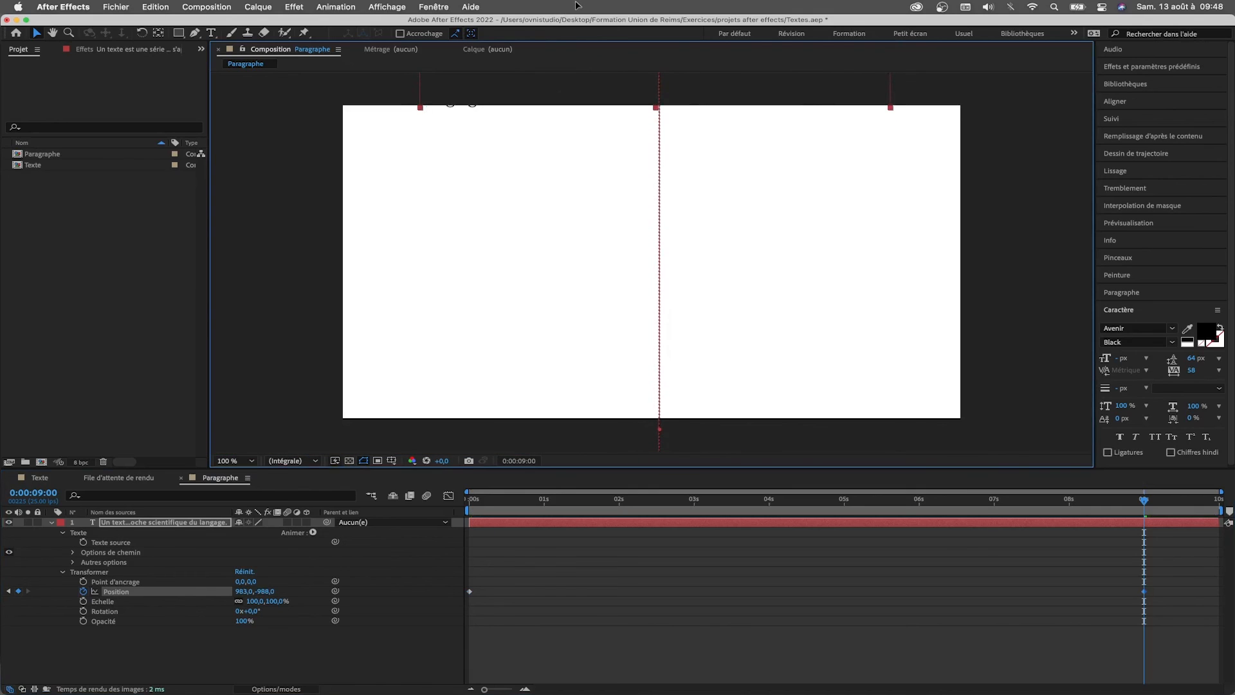
key("shift+Up")
key("shift+Up")
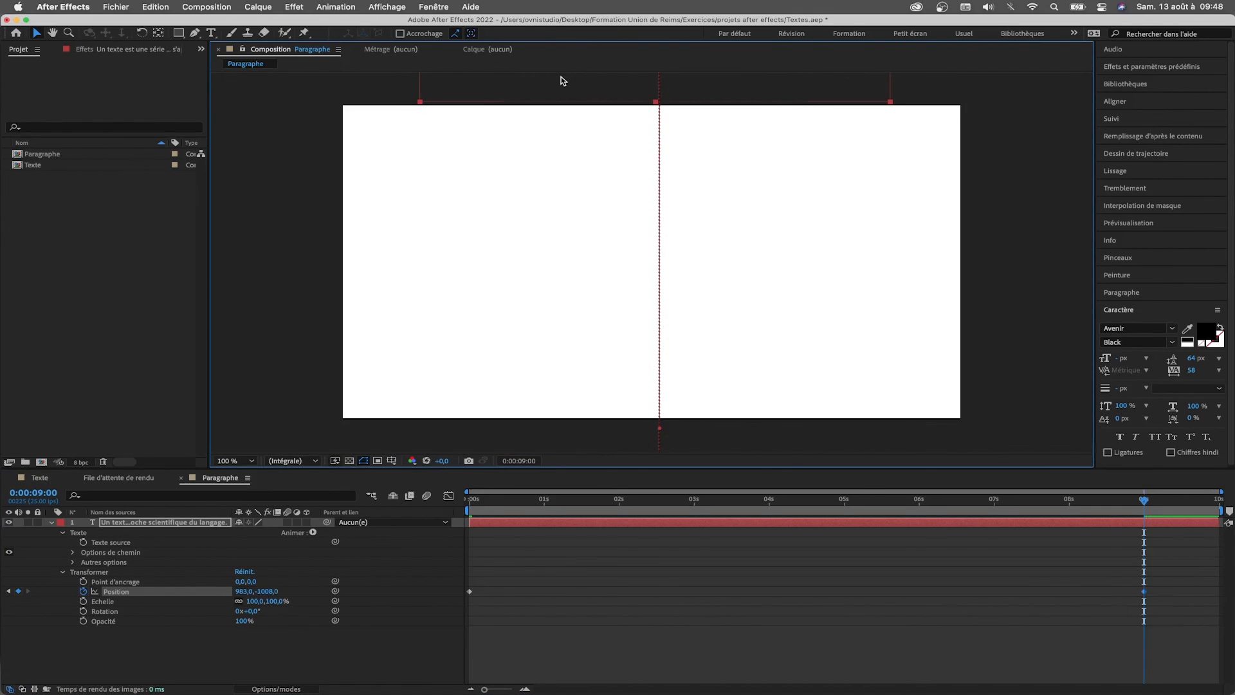
Preview the scrolling text animation from the start of the composition and replay it.
left_click_drag(505, 499, 467, 499)
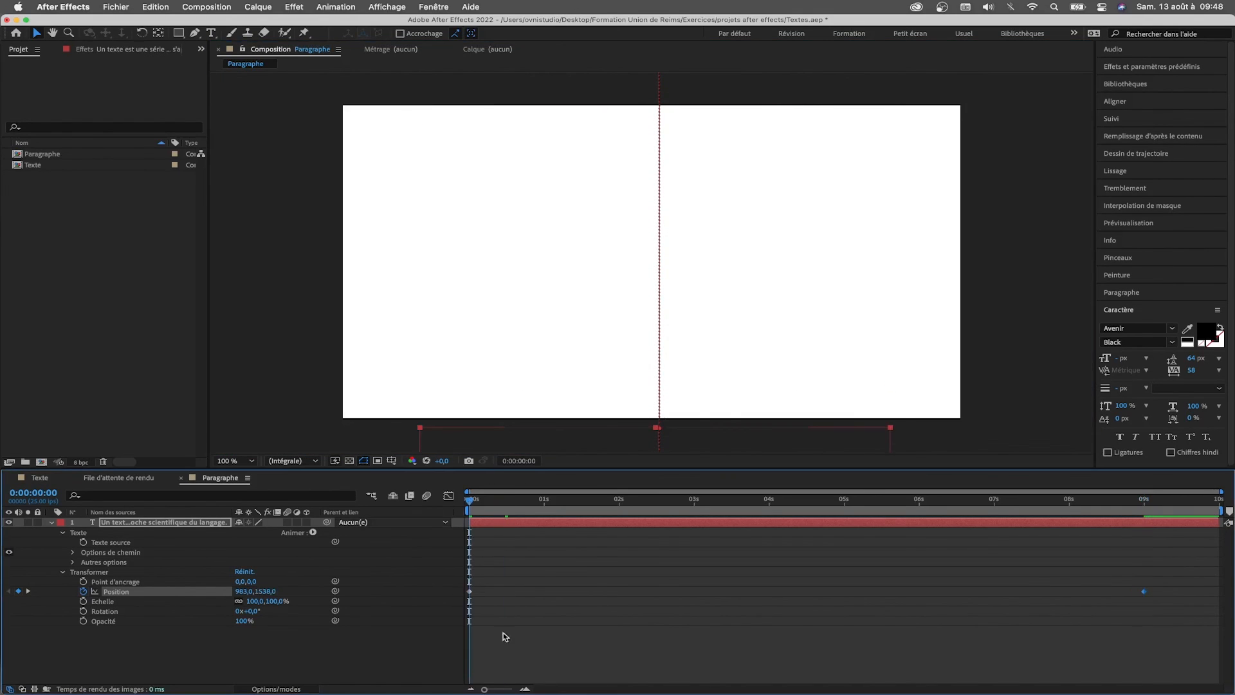
key("space")
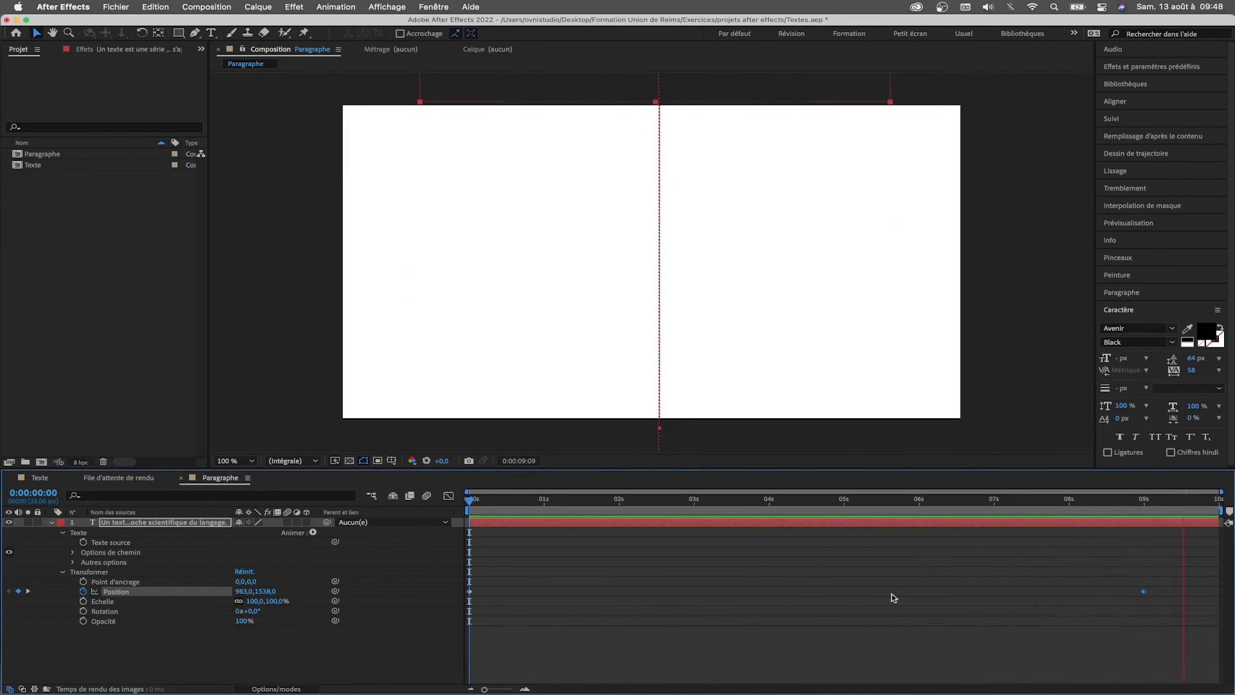
key("space")
left_click_drag(553, 500, 388, 504)
key("space")
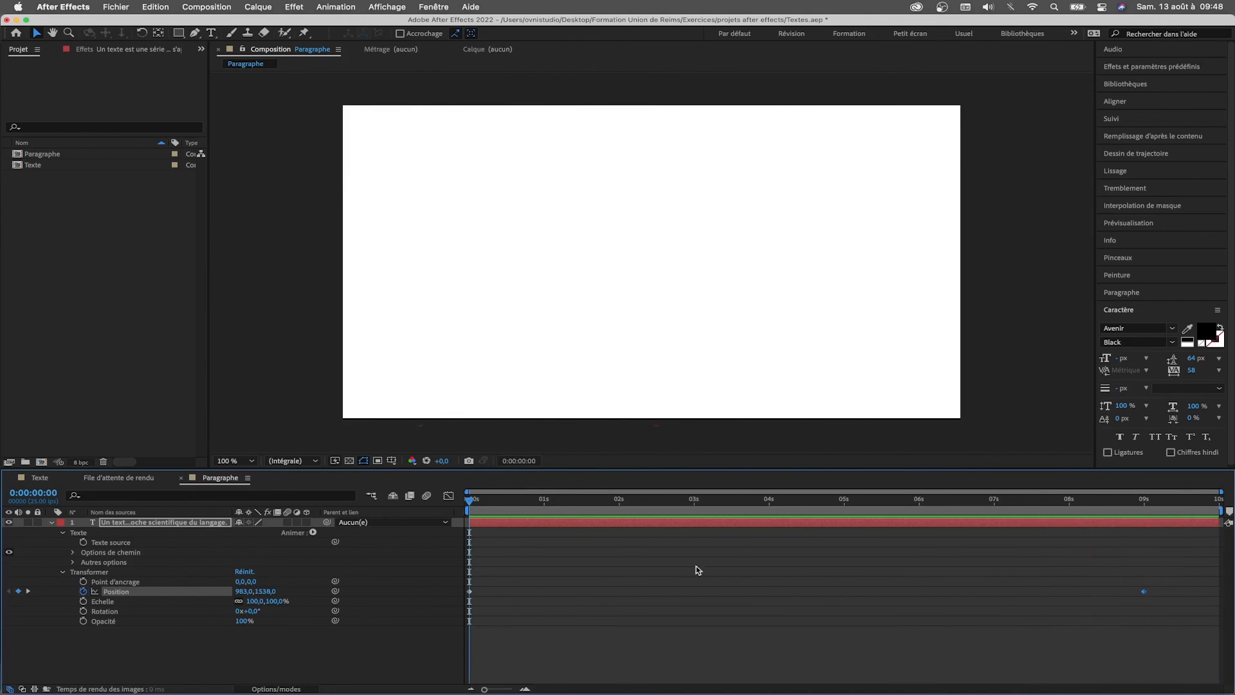